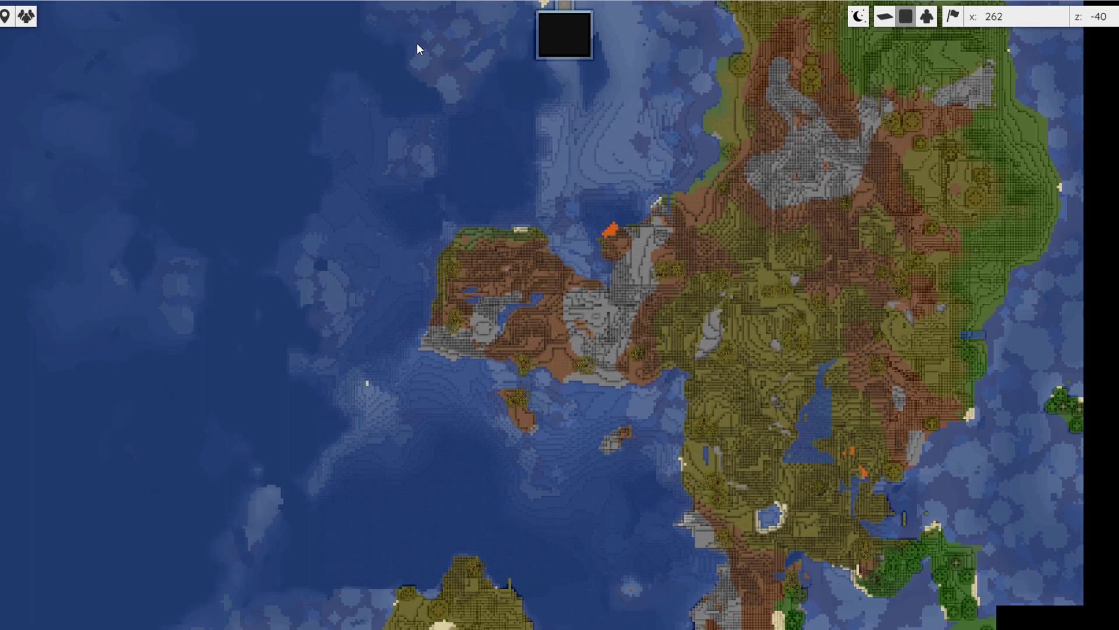
# - Examine the rendered world map from above and in free-flight mode around the mountains, then return to perspective view
pyautogui.scroll(2, 645, 299)
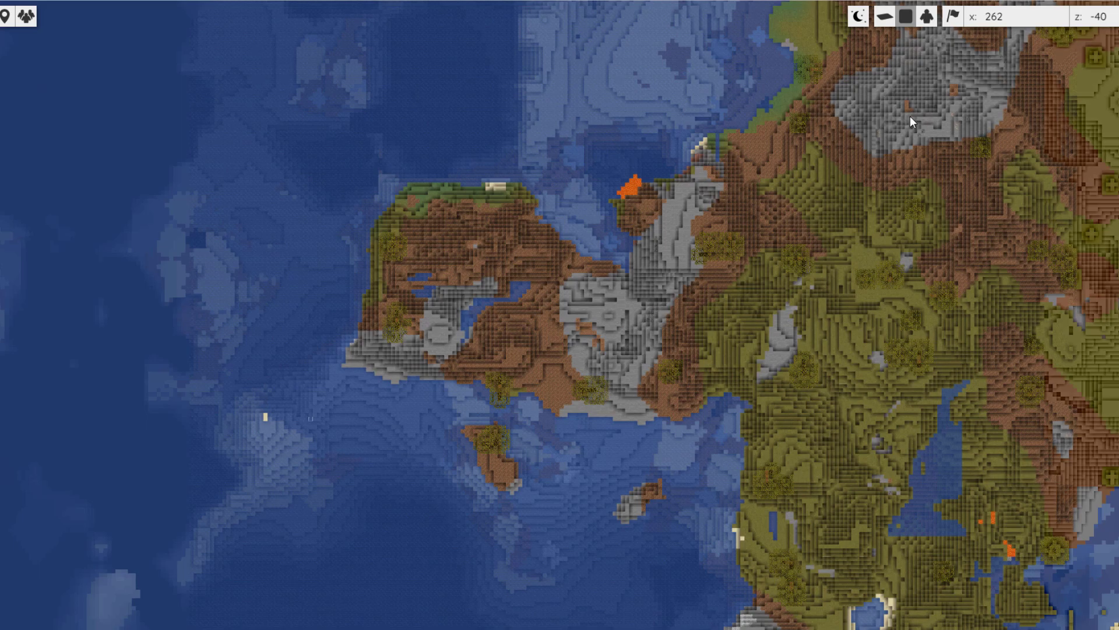
pyautogui.moveTo(797, 214); pyautogui.dragTo(596, 268)
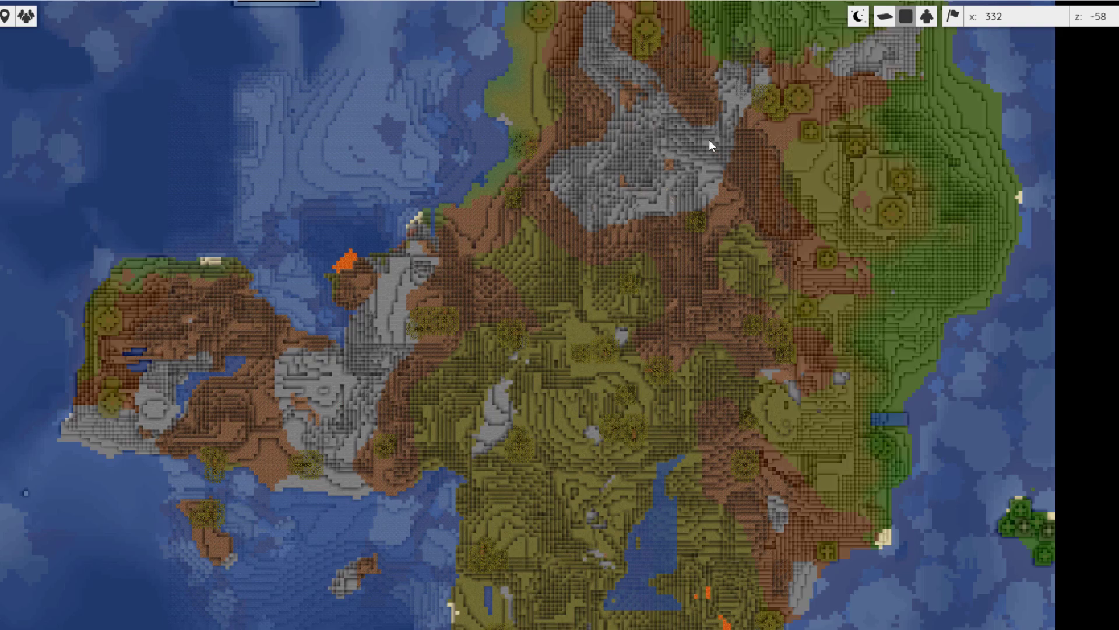
pyautogui.click(928, 17)
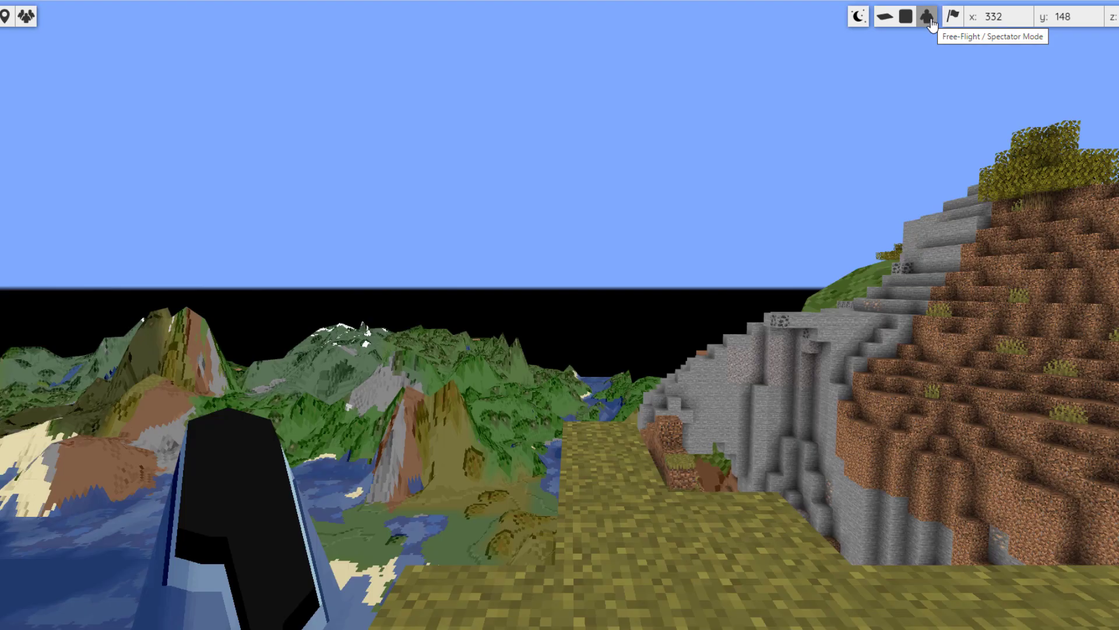
pyautogui.moveTo(956, 317); pyautogui.dragTo(608, 183)
pyautogui.press('s')
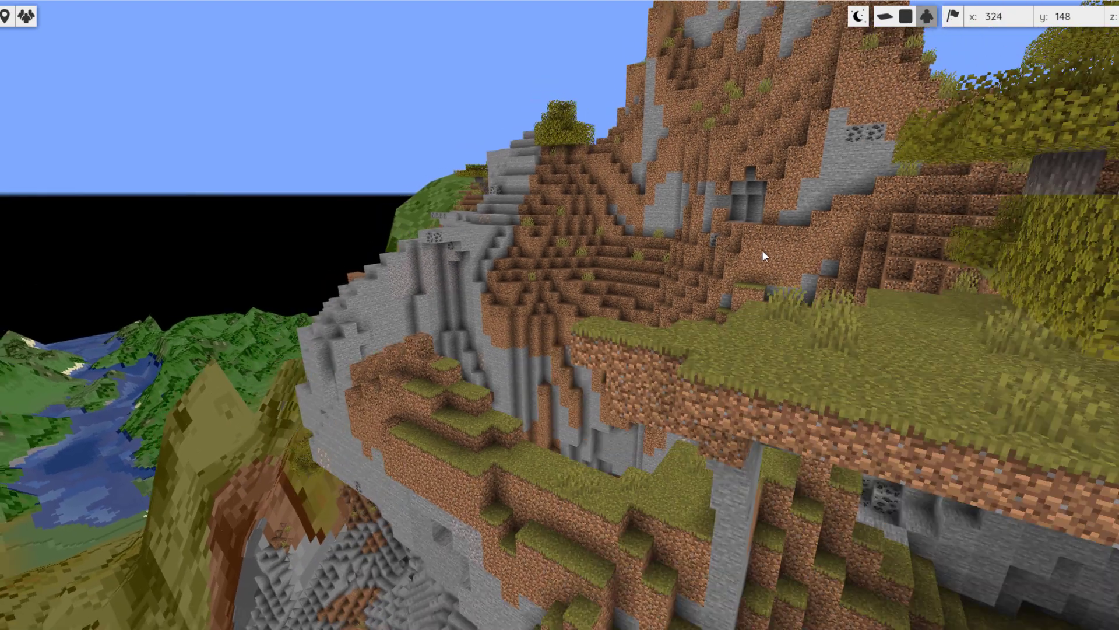
pyautogui.moveTo(770, 236); pyautogui.dragTo(320, 226)
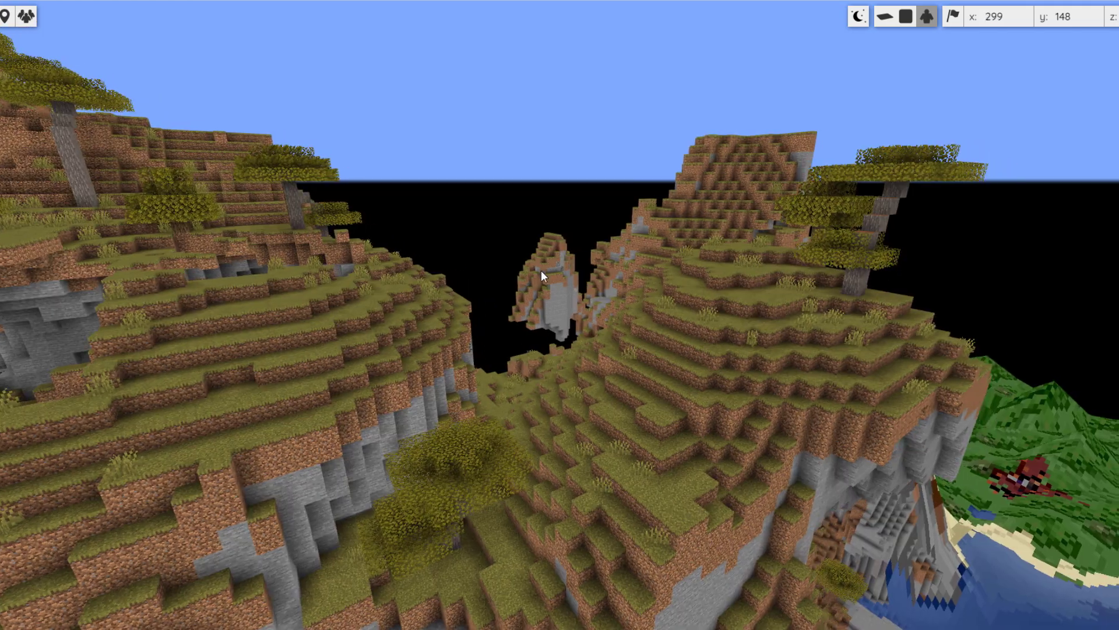
pyautogui.moveTo(550, 271); pyautogui.dragTo(956, 125)
pyautogui.moveTo(496, 271); pyautogui.dragTo(648, 328)
pyautogui.press('w')
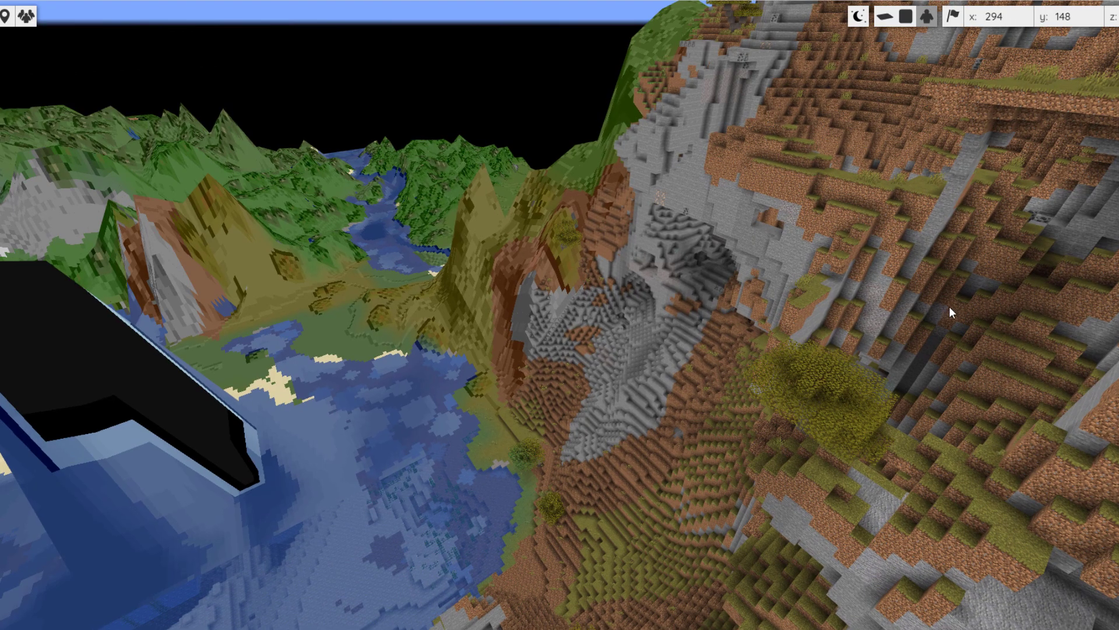
pyautogui.moveTo(951, 308); pyautogui.dragTo(323, 208)
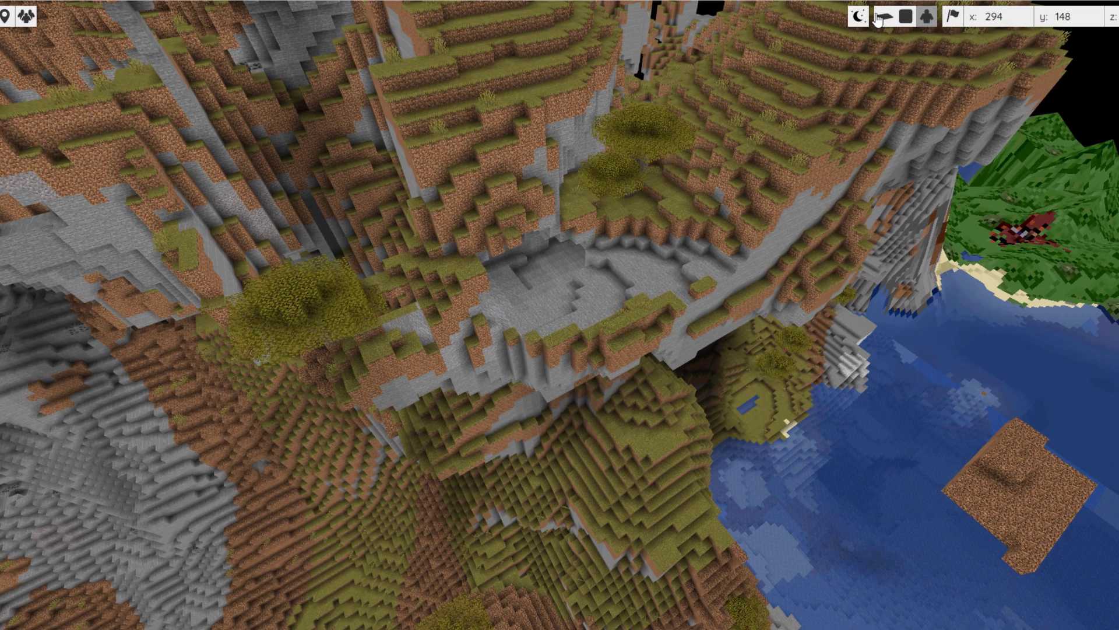
pyautogui.click(882, 18)
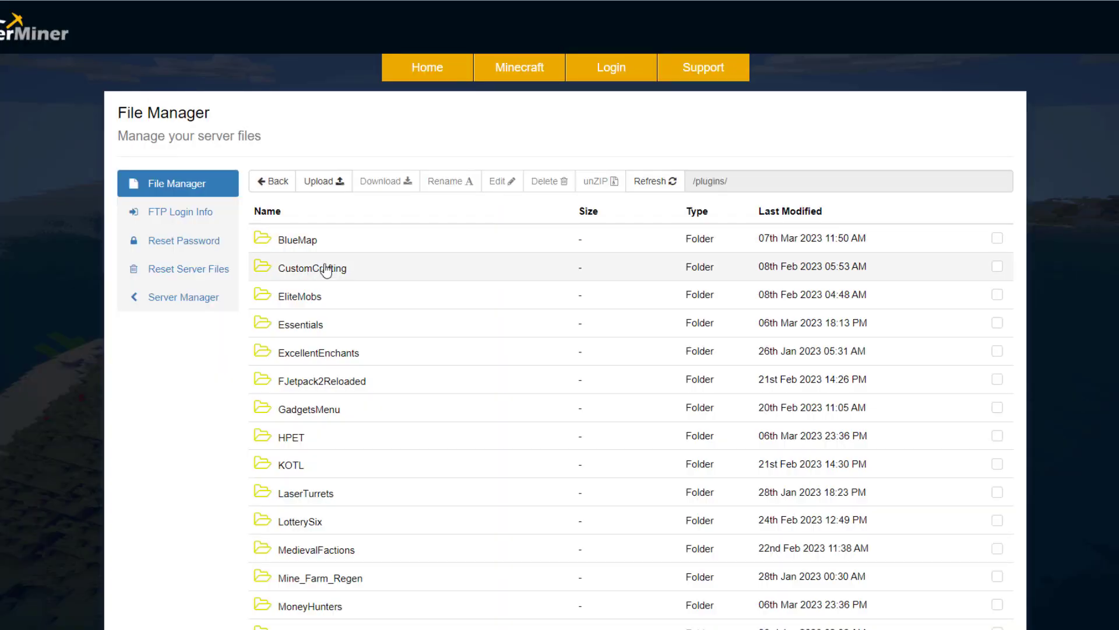
# - Open core.conf in the BlueMap plugin folder, set accept-download to true and save the file
pyautogui.click(325, 246)
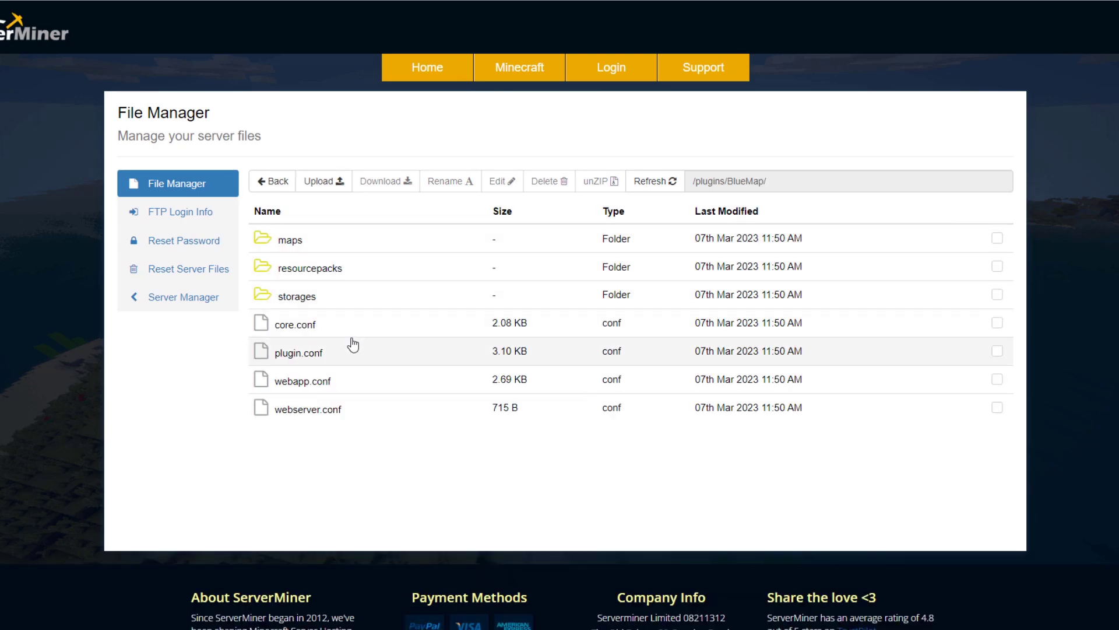
pyautogui.click(358, 328)
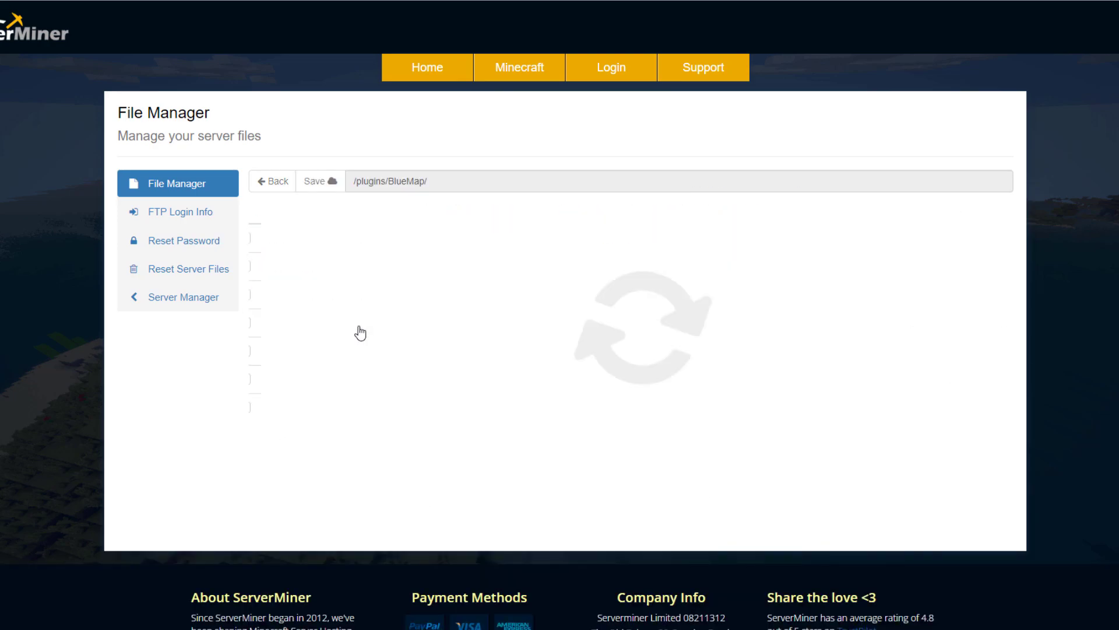
pyautogui.moveTo(384, 306); pyautogui.dragTo(360, 307)
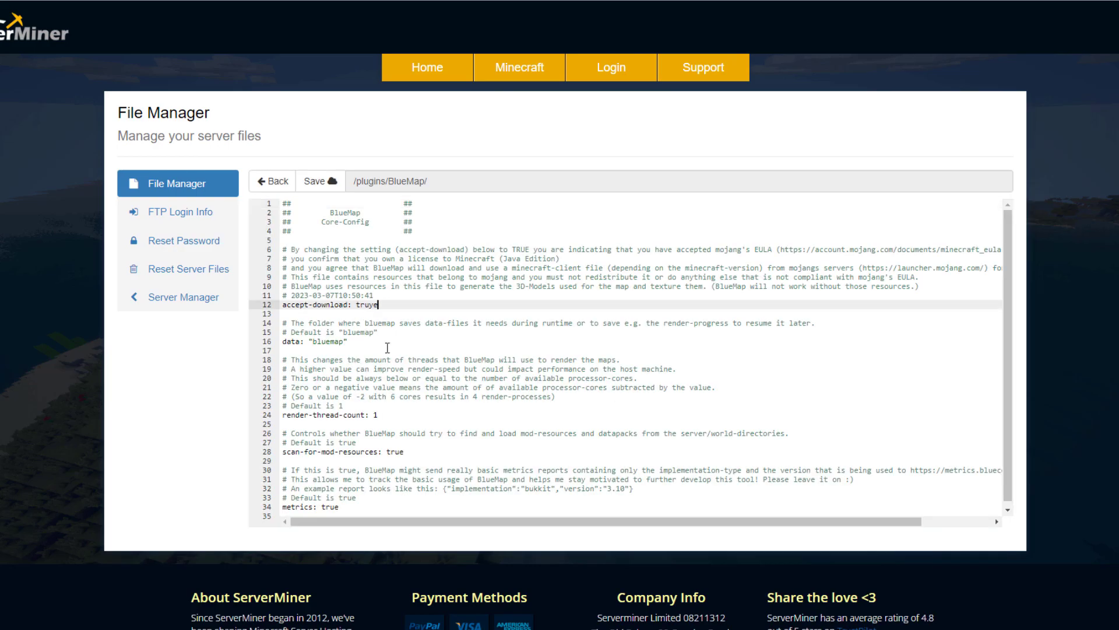
pyautogui.click(327, 183)
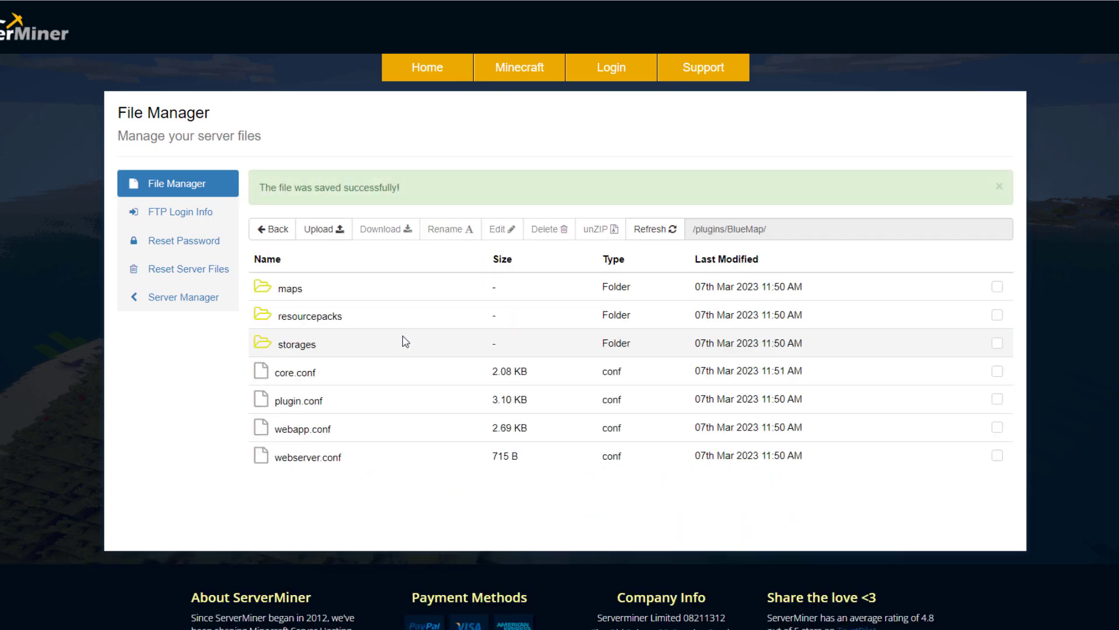
# - Open webserver.conf in the BlueMap folder and select the value of the webserver's port setting
pyautogui.doubleClick(357, 462)
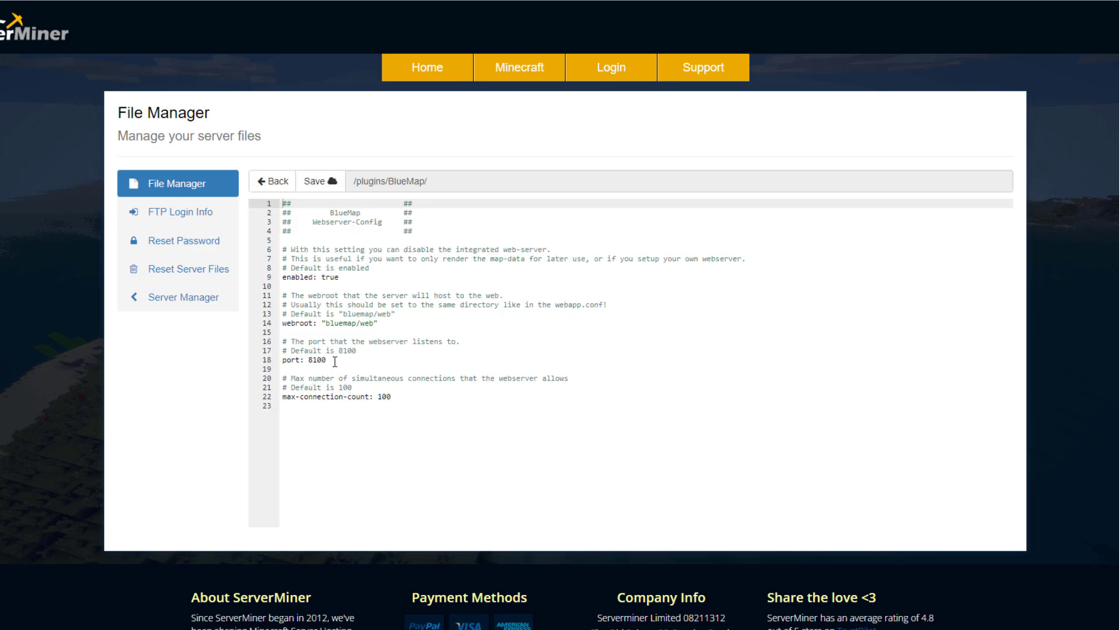
pyautogui.moveTo(335, 362); pyautogui.dragTo(306, 362)
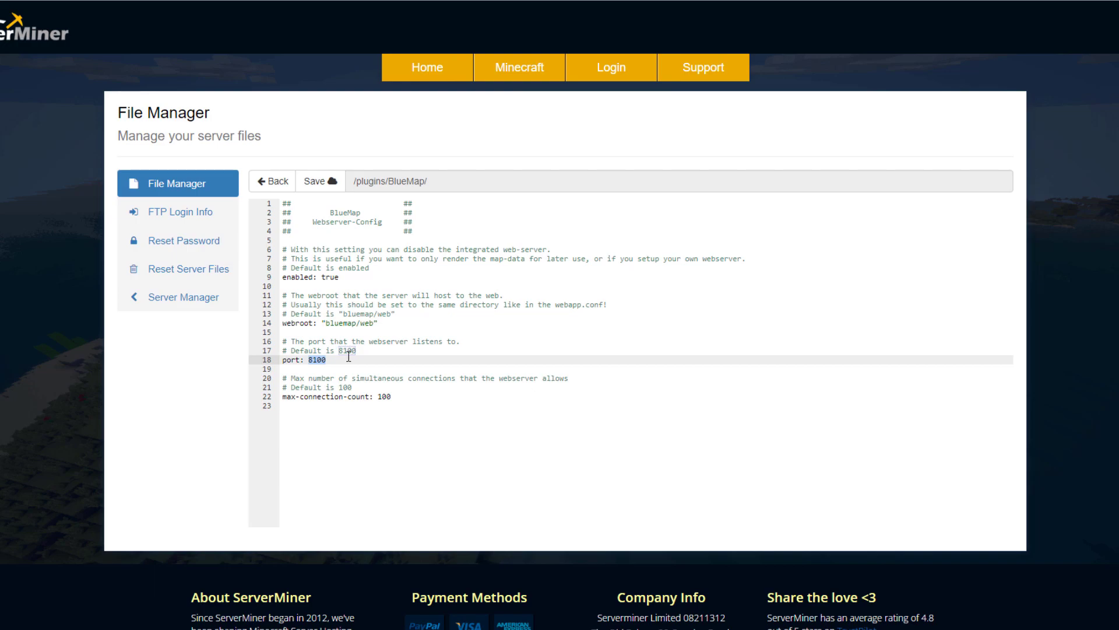
pyautogui.click(370, 370)
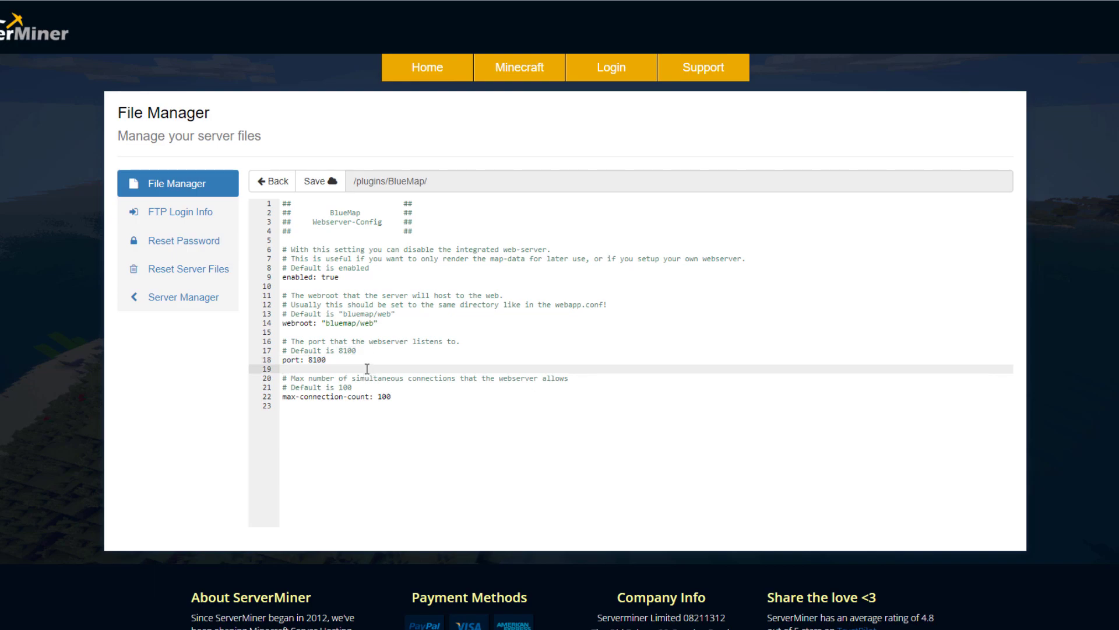
pyautogui.moveTo(331, 362); pyautogui.dragTo(317, 361)
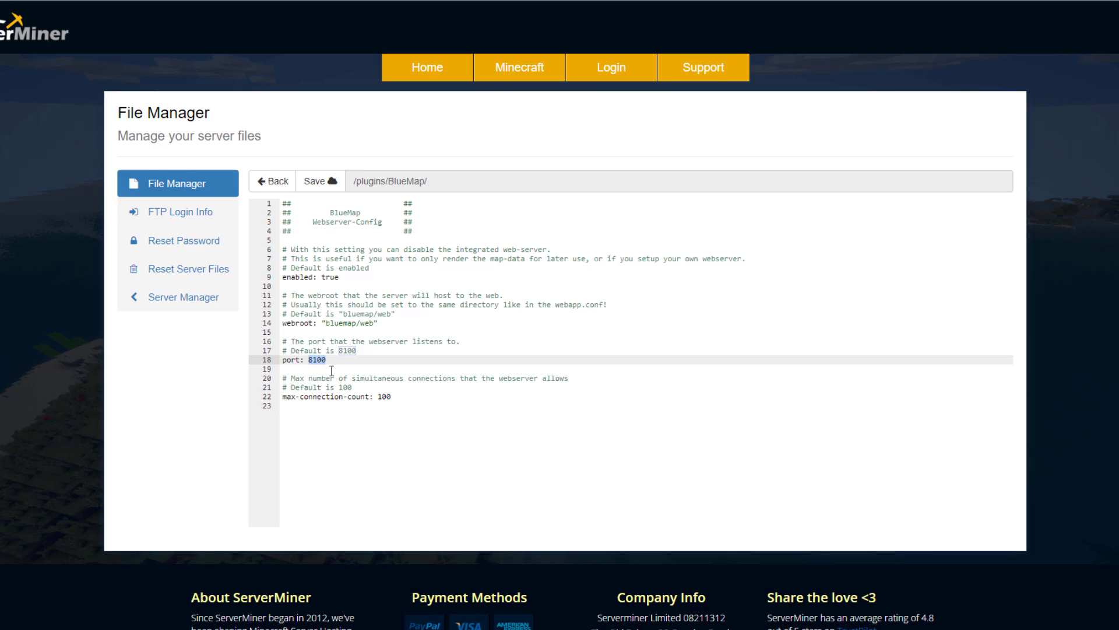
# - Check the server's open ports for an available custom port, set the webserver port to 18371 in webserver.conf and save
pyautogui.click(207, 298)
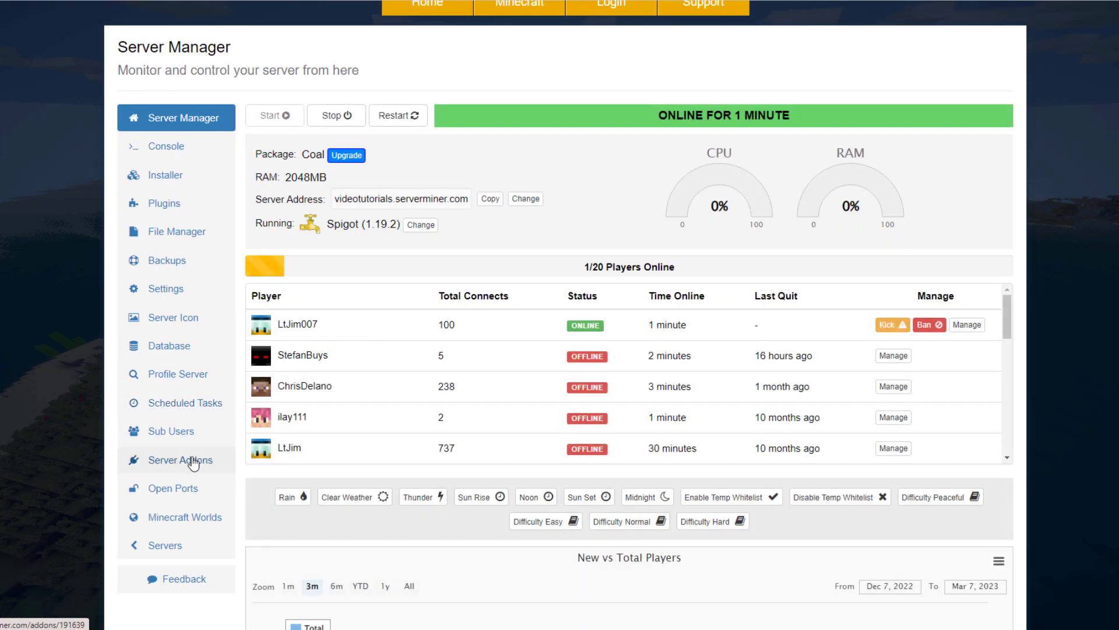
pyautogui.click(173, 490)
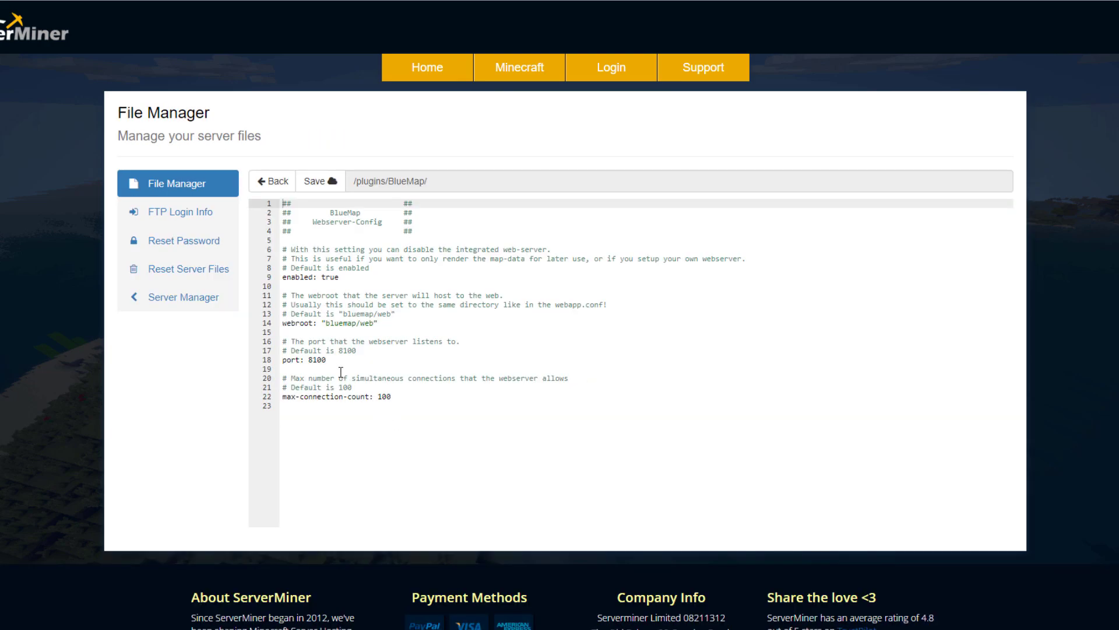
pyautogui.click(326, 360)
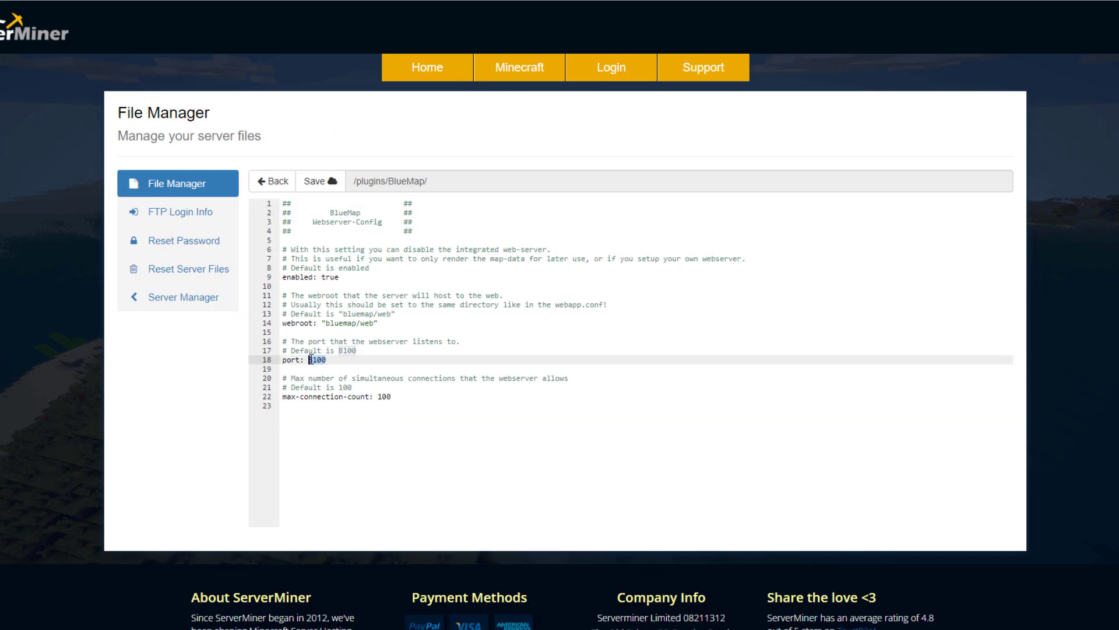
pyautogui.press('BackSpace')
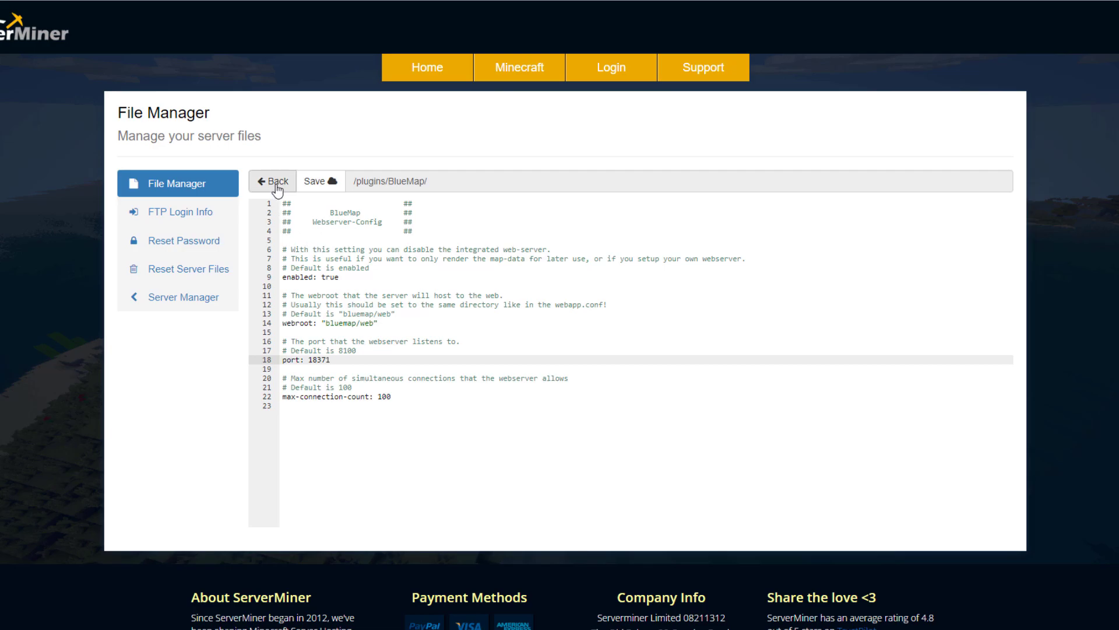
pyautogui.click(320, 181)
# - Switch to Minecraft and reload the plugin with the command /bluemap reload
pyautogui.hotkey('alt', 'Tab')
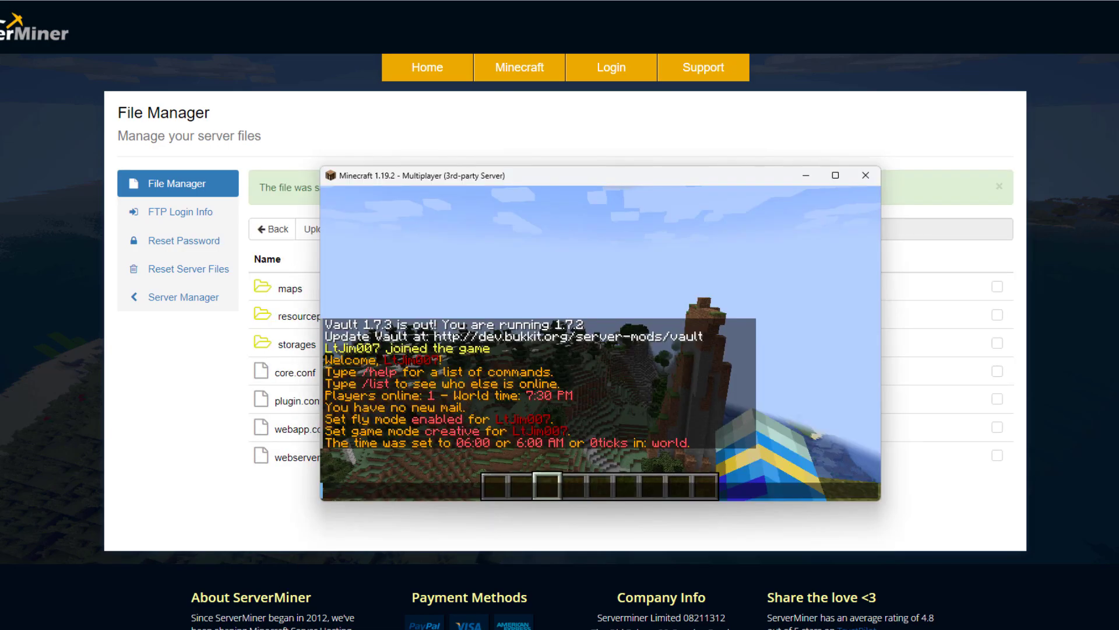
pyautogui.write('/b')
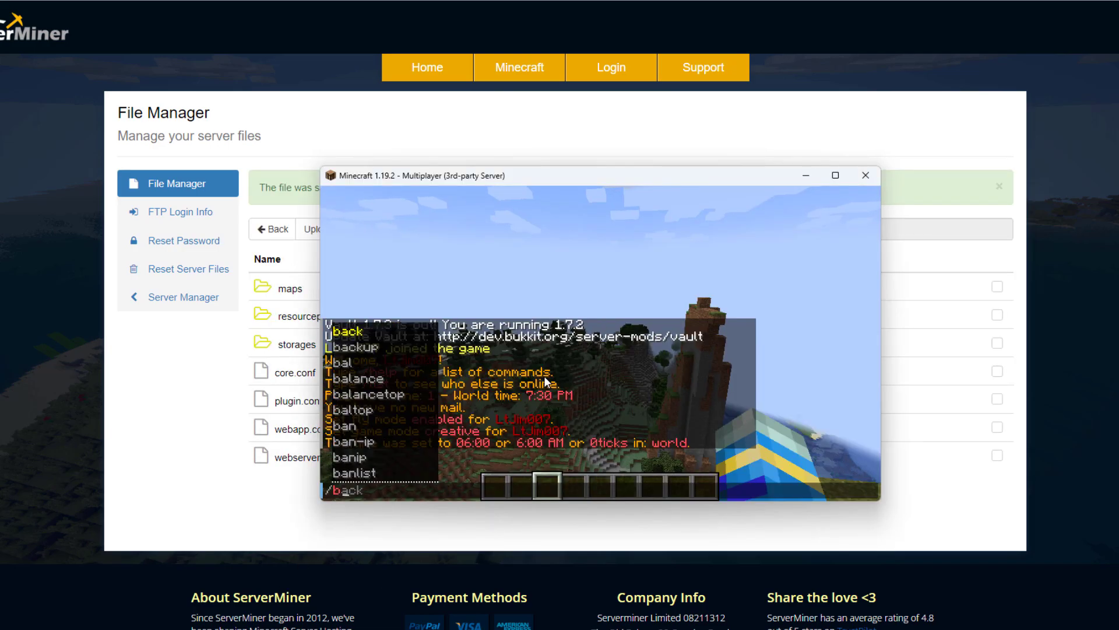
pyautogui.write('luemap reload')
pyautogui.press('Return')
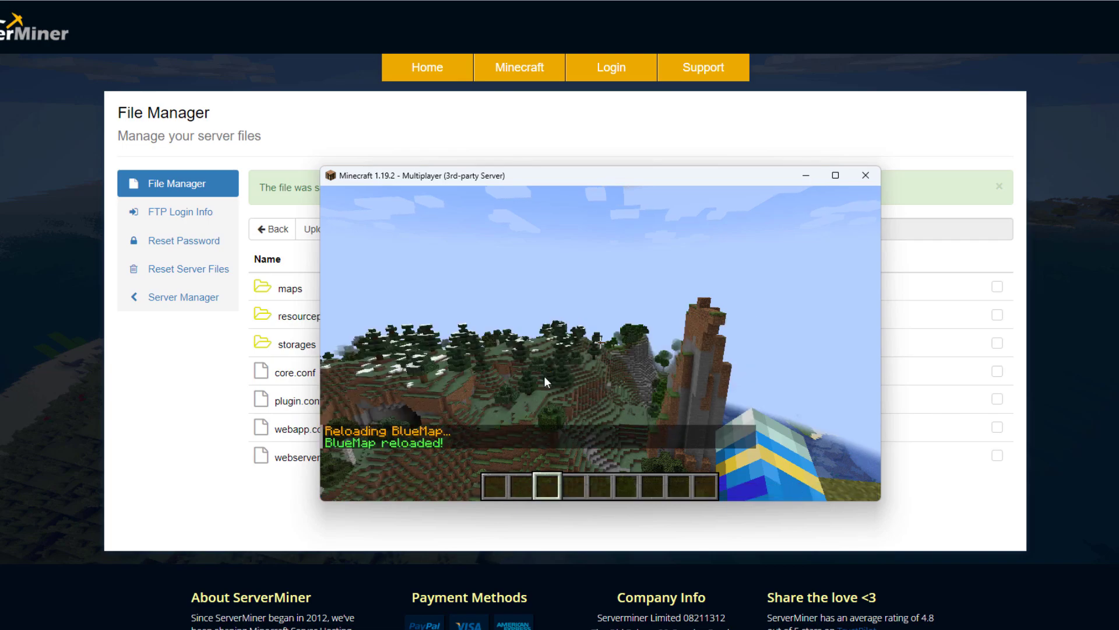
pyautogui.press('w')
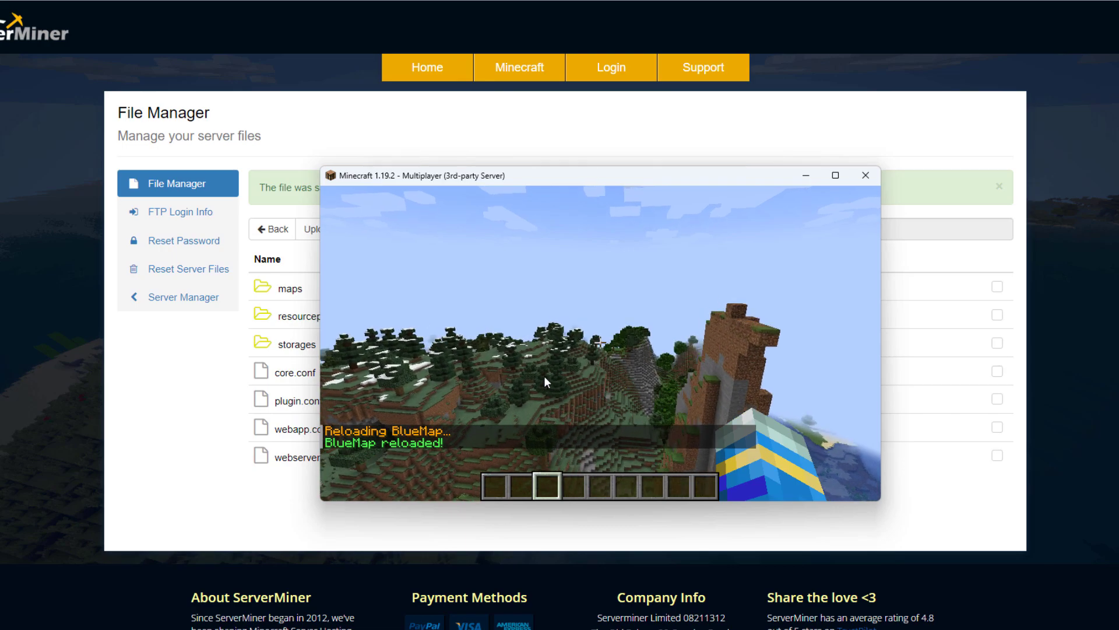
pyautogui.press('w')
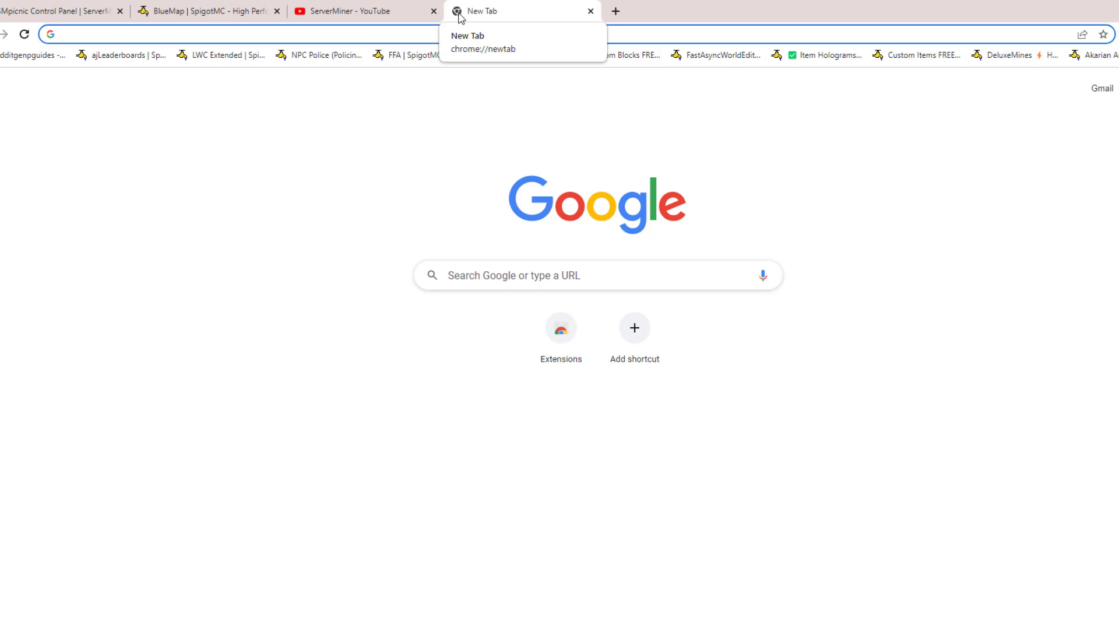
# - Load the web map in a new browser tab at videotutorials.serverminer.com:18371
pyautogui.write('videot')
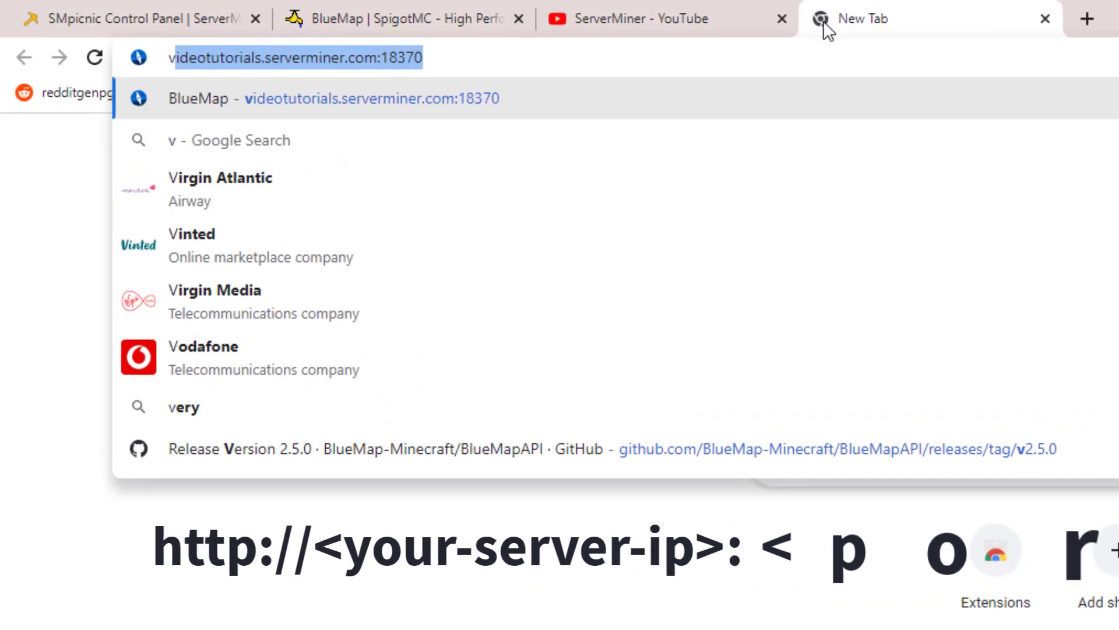
pyautogui.write('ideoturto')
pyautogui.press('BackSpace')
pyautogui.press('BackSpace')
pyautogui.press('BackSpace')
pyautogui.write('torials.')
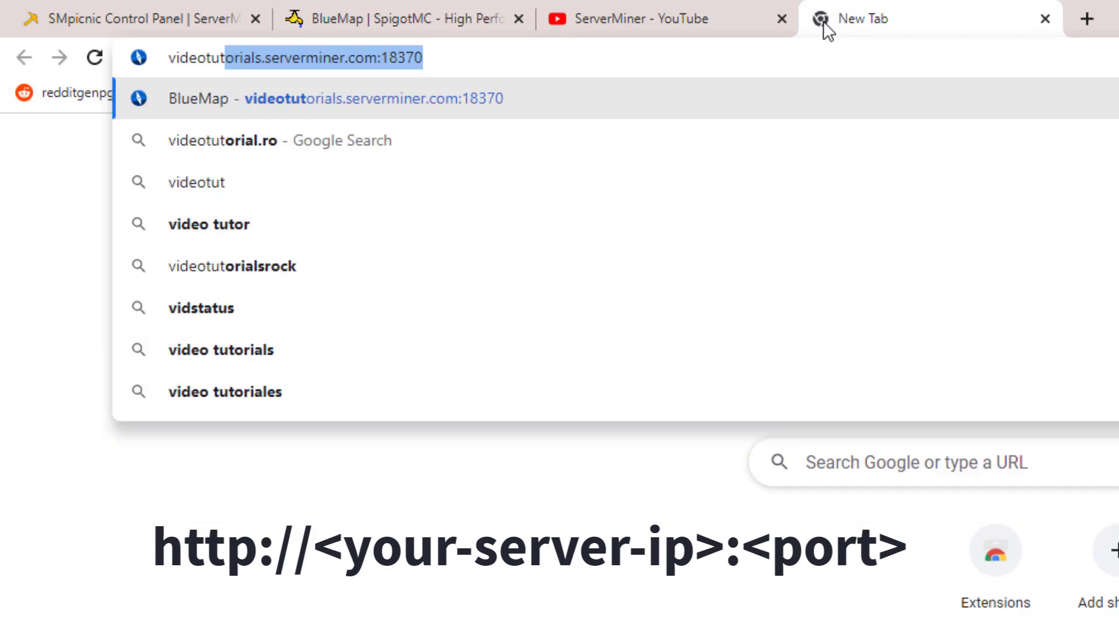
pyautogui.write('serverminer.com:')
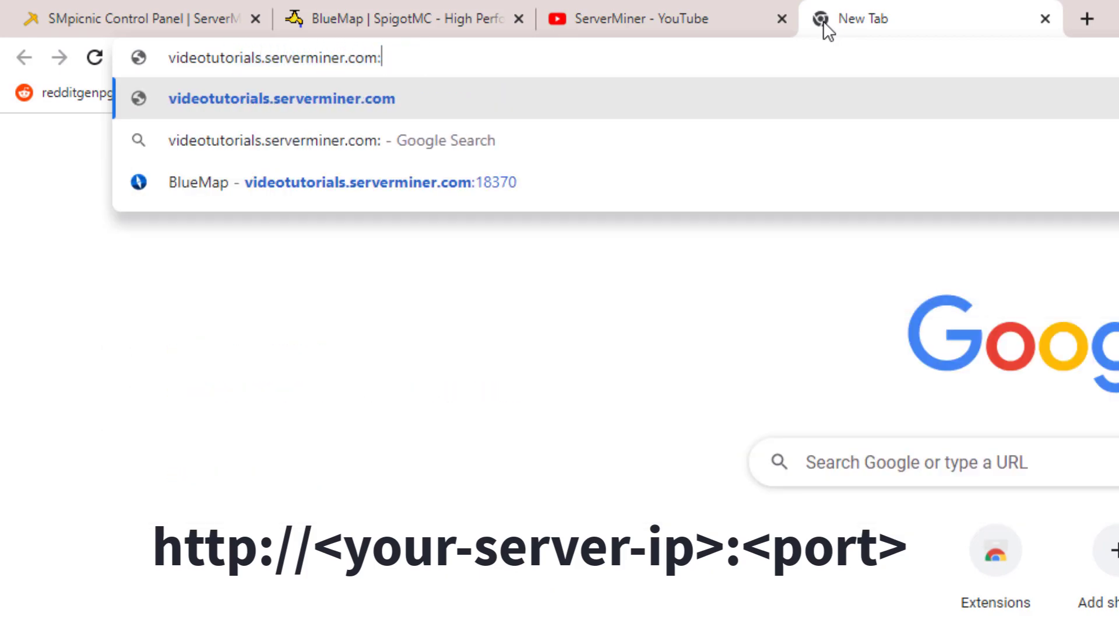
pyautogui.write('18371')
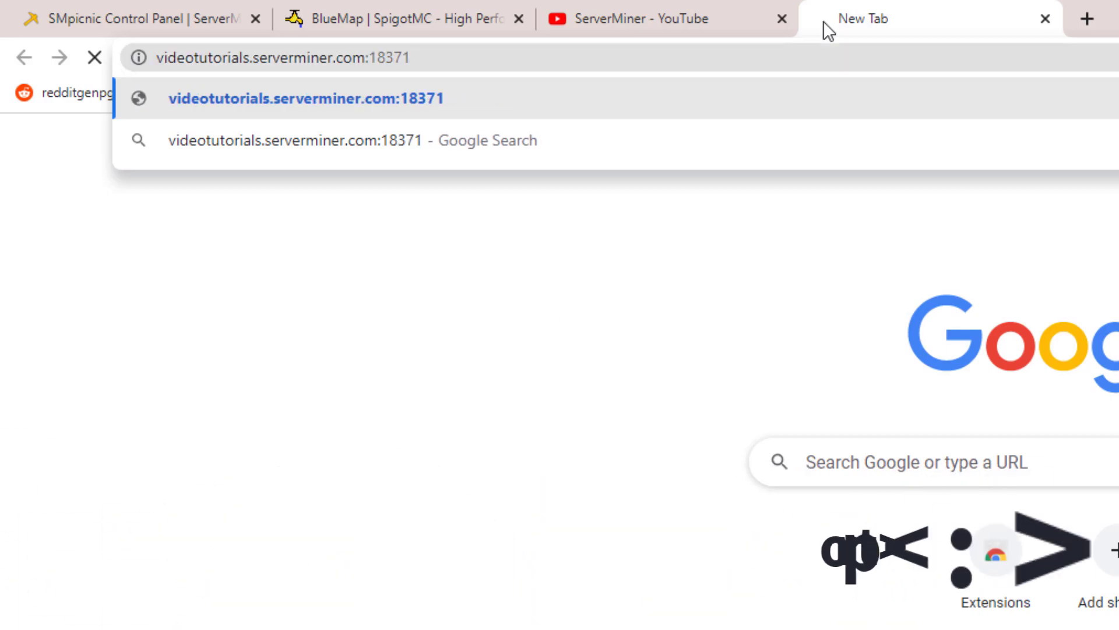
pyautogui.press('Return')
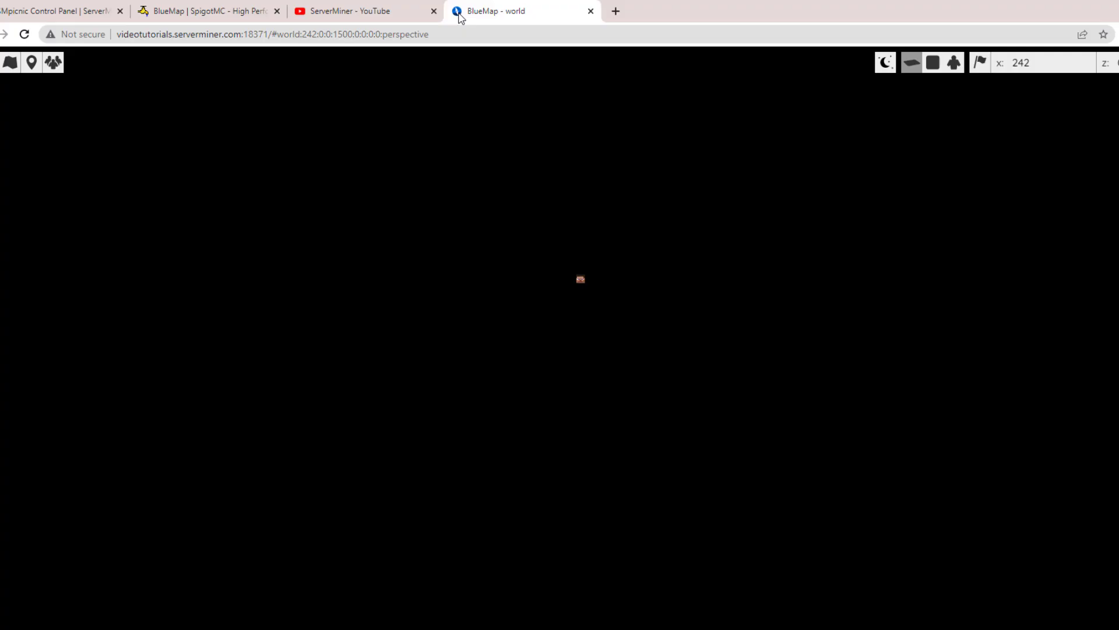
# - Examine the rendered terrain and player marker in perspective view, and the floating layered structure in free-flight mode
pyautogui.scroll(3, 629, 221)
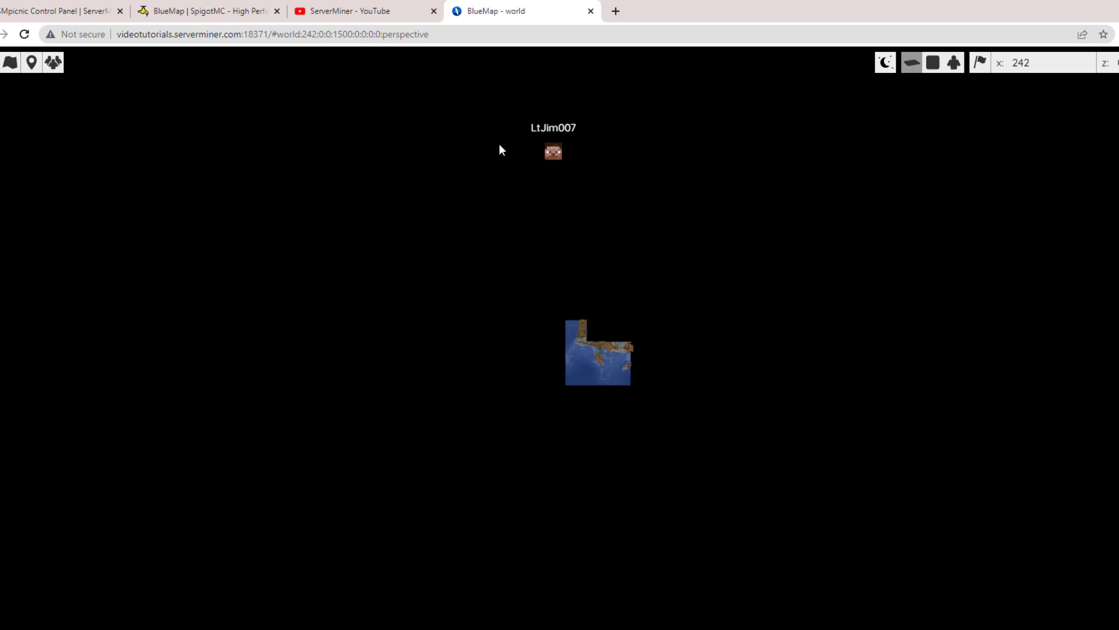
pyautogui.moveTo(499, 144); pyautogui.dragTo(526, 216)
pyautogui.scroll(5, 640, 426)
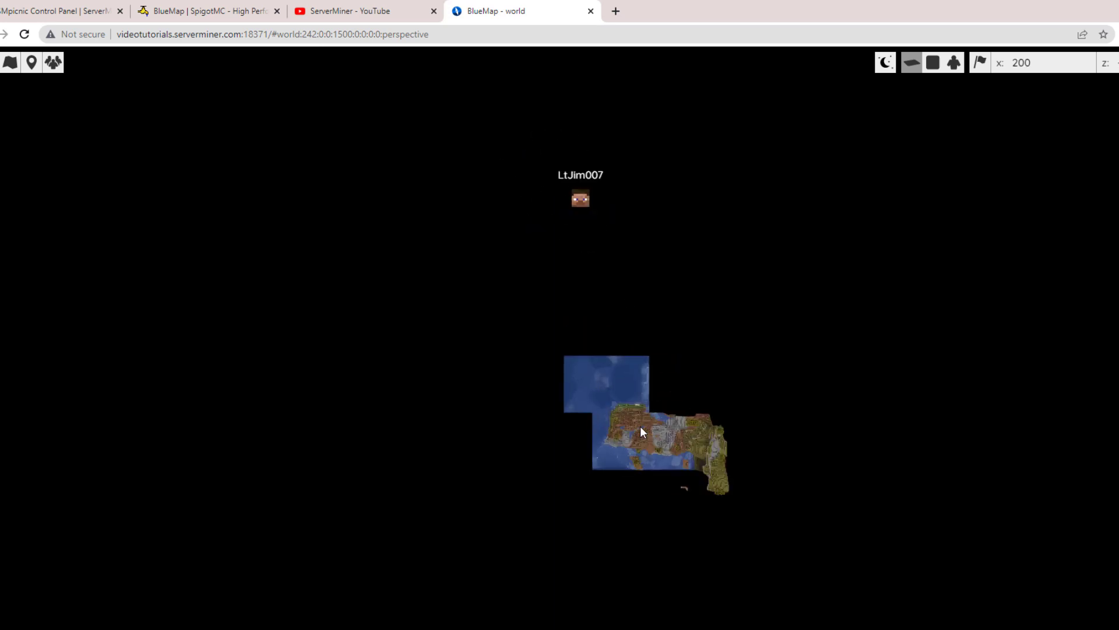
pyautogui.moveTo(750, 495)
pyautogui.mouseDown()
pyautogui.moveTo(576, 397)
pyautogui.moveTo(593, 422)
pyautogui.mouseUp()
pyautogui.click(953, 63)
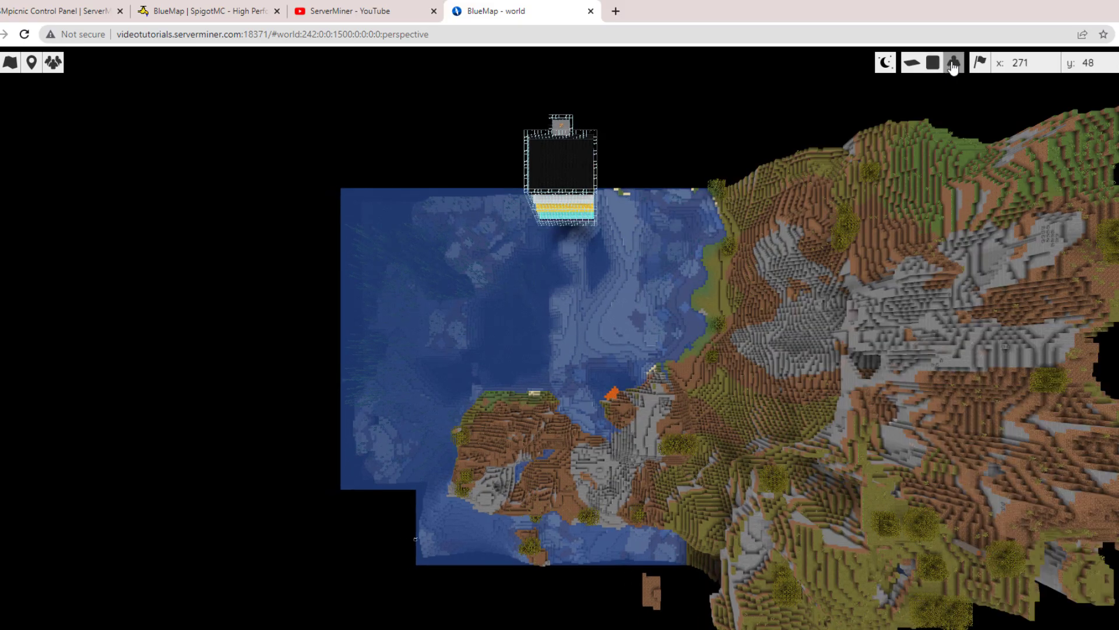
pyautogui.moveTo(851, 187); pyautogui.dragTo(757, 180)
pyautogui.press('space')
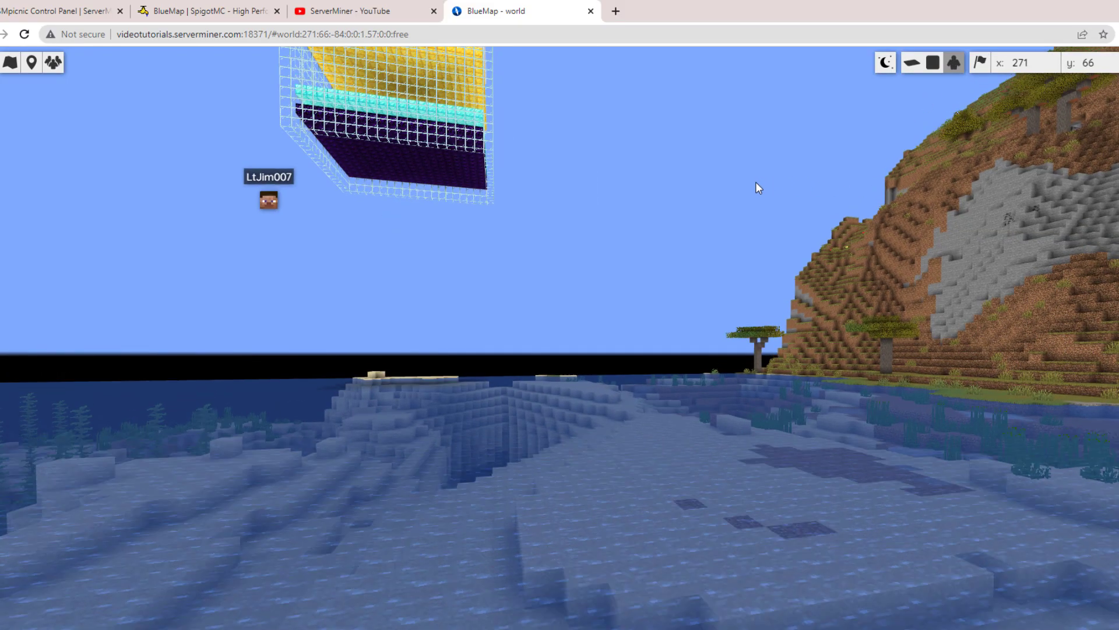
pyautogui.press('a')
pyautogui.moveTo(566, 273); pyautogui.dragTo(852, 317)
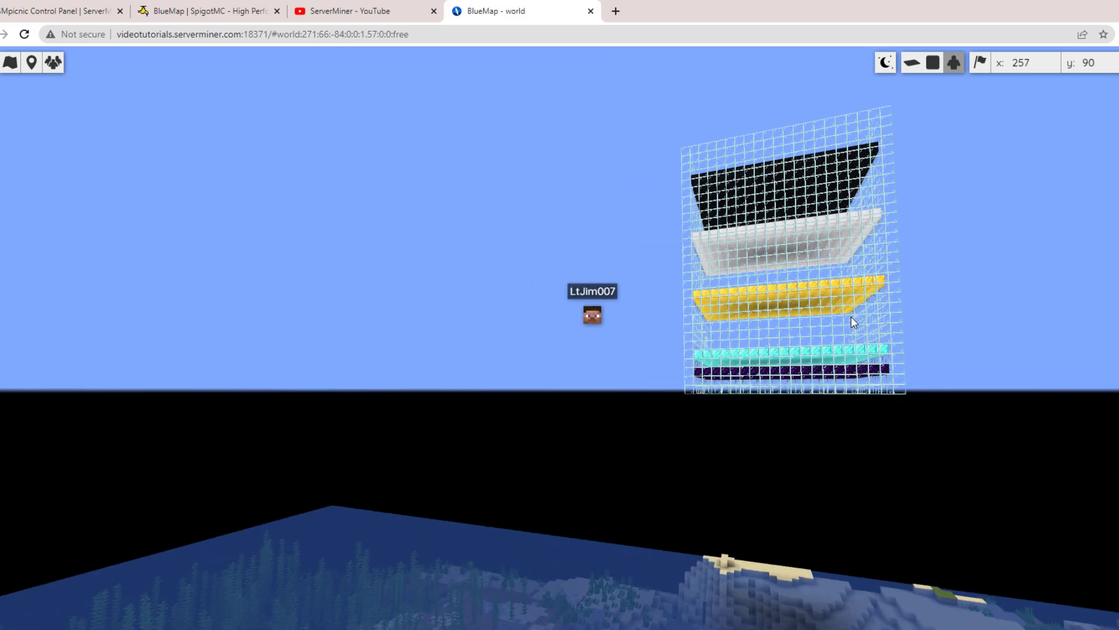
# - Look around the floating layered structure and the cliffs in free-flight mode, and switch the map back to perspective view
pyautogui.moveTo(712, 314); pyautogui.dragTo(316, 185)
pyautogui.press('space')
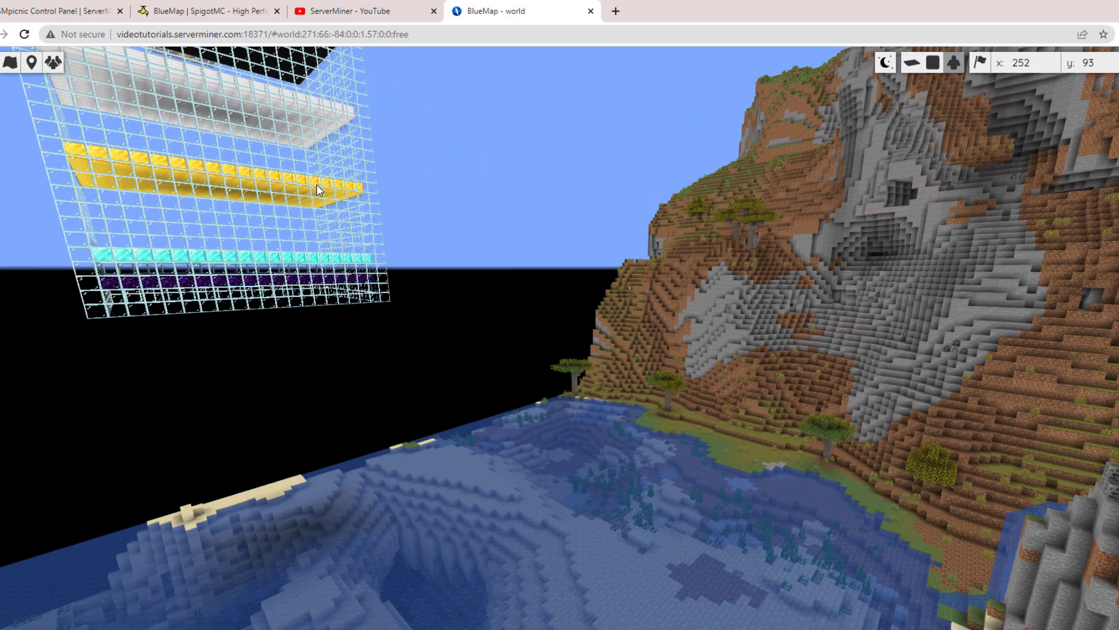
pyautogui.click(912, 63)
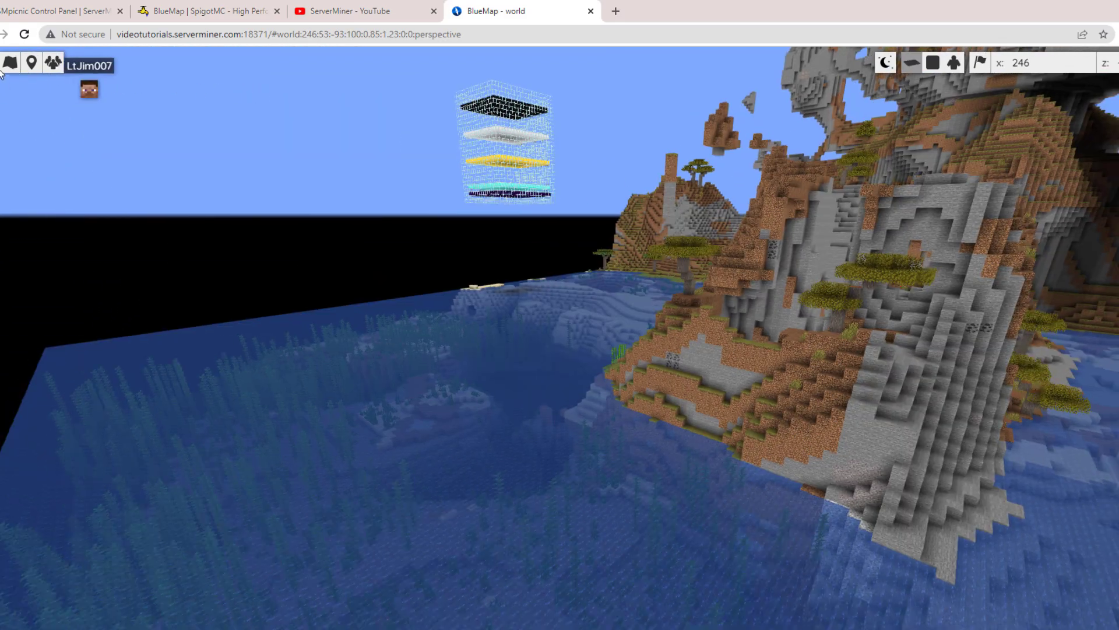
# - Open the web map's menu, view its list of online players and close it again
pyautogui.click(0, 64)
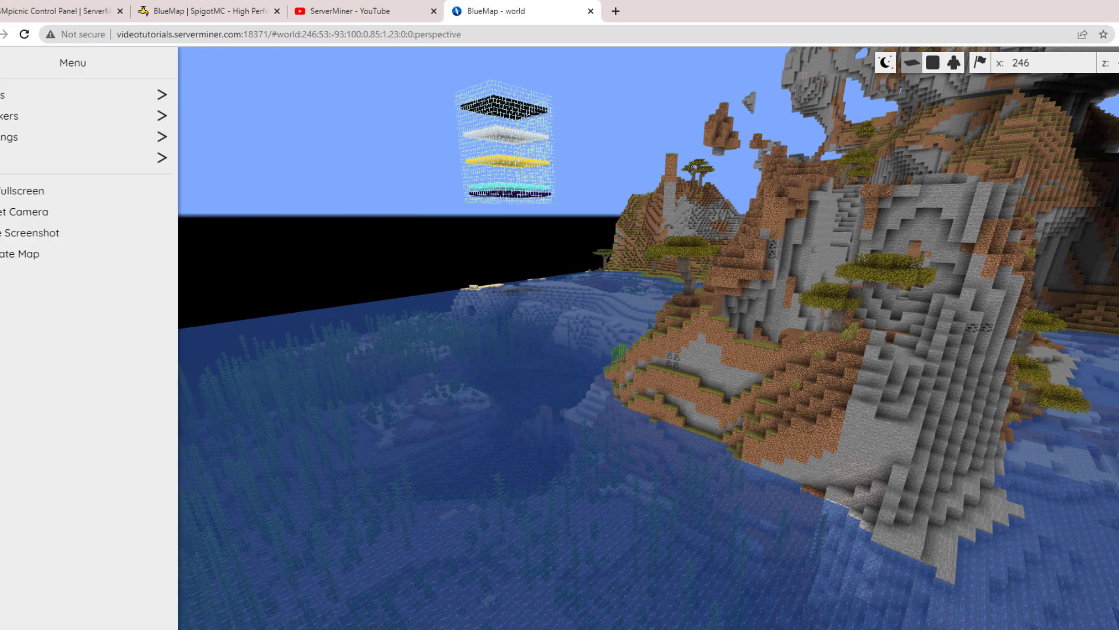
pyautogui.click(29, 70)
pyautogui.click(33, 68)
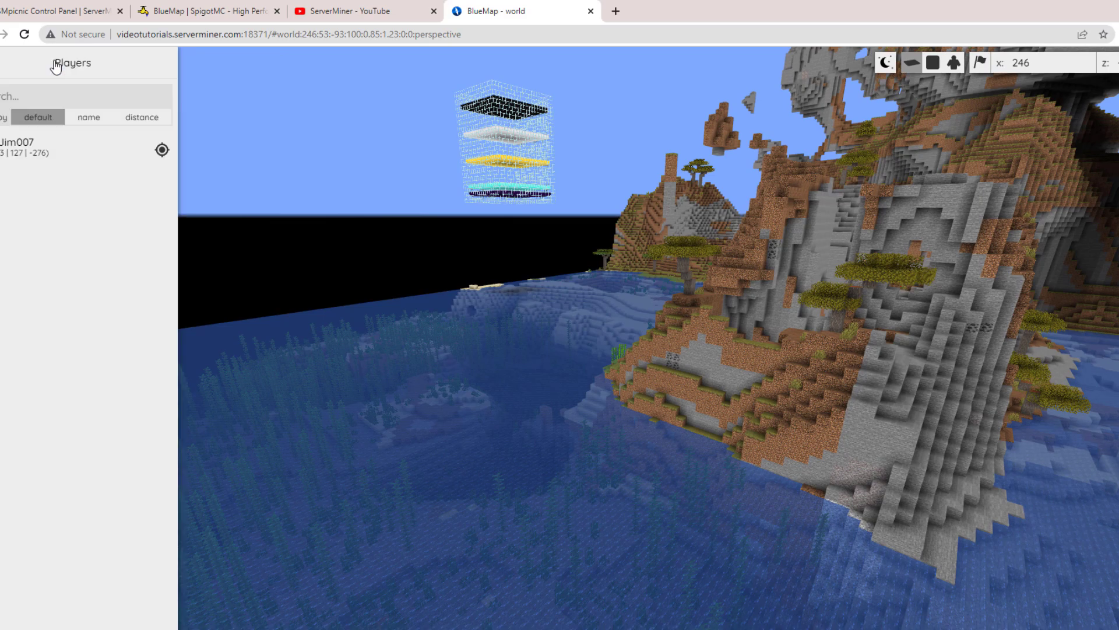
pyautogui.press('Escape')
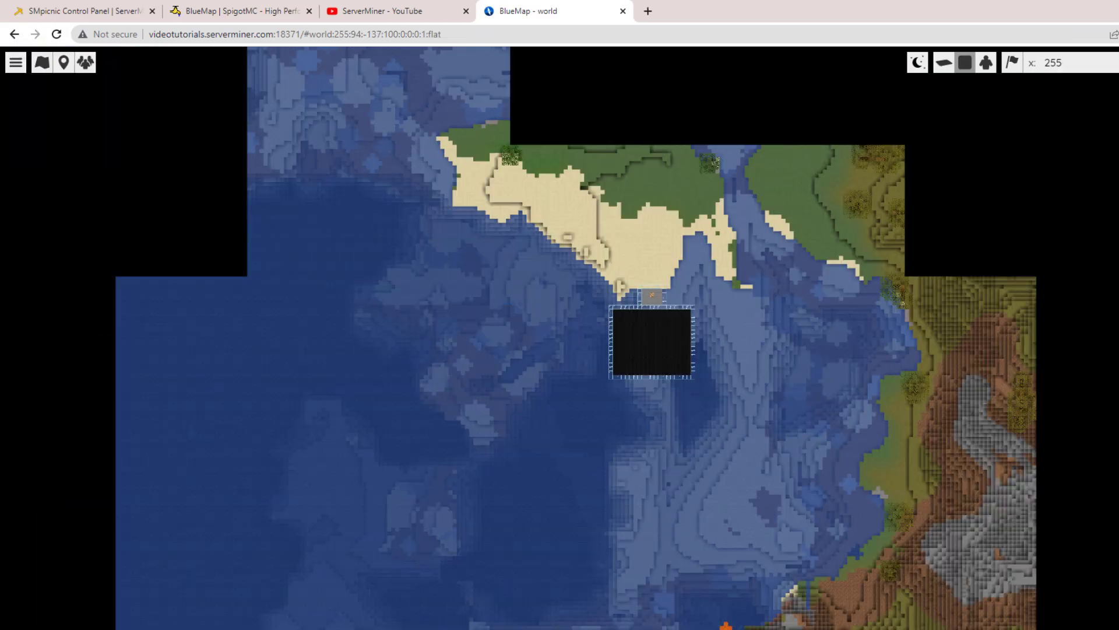
# - Switch to Minecraft and check the map rendering status with the command /bluemap
pyautogui.click(484, 624)
pyautogui.write('/bluemapp')
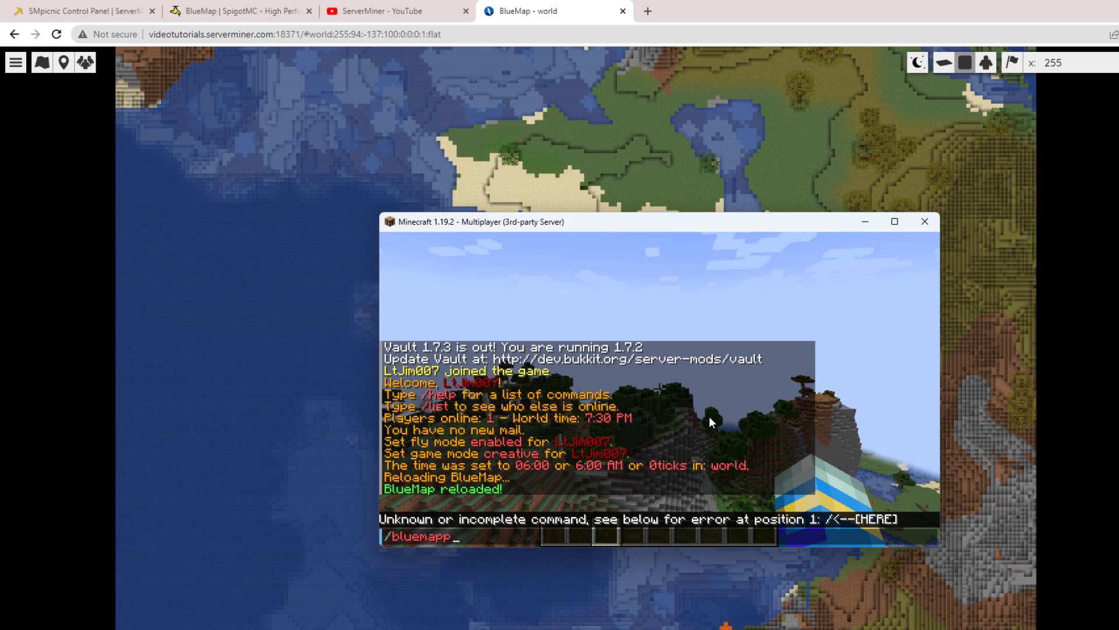
pyautogui.press('BackSpace')
pyautogui.press('Return')
pyautogui.press('t')
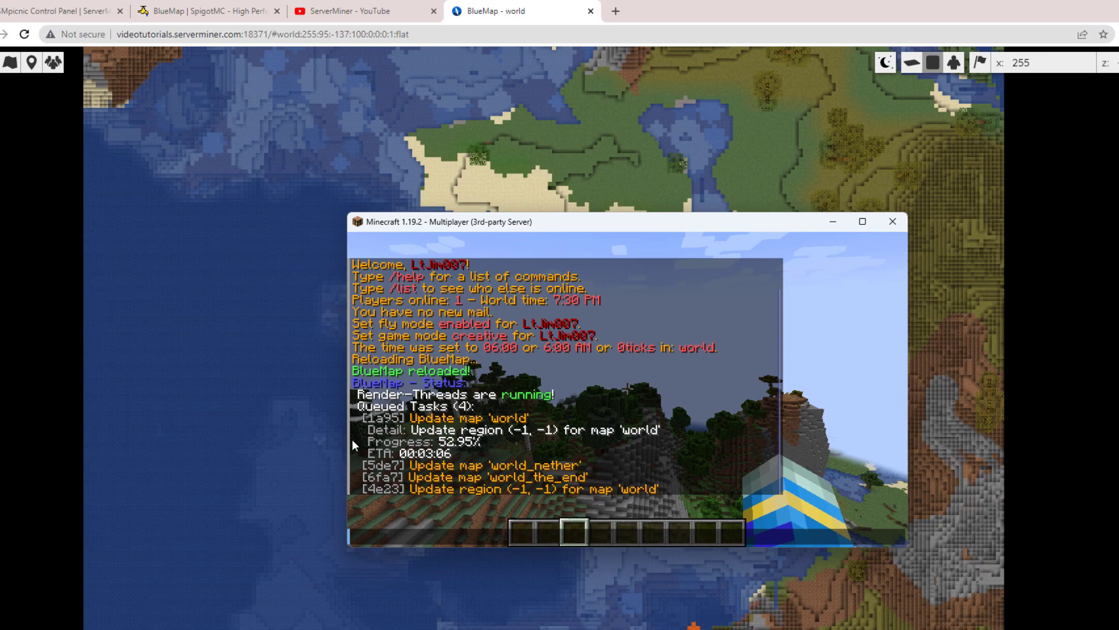
pyautogui.press('Escape')
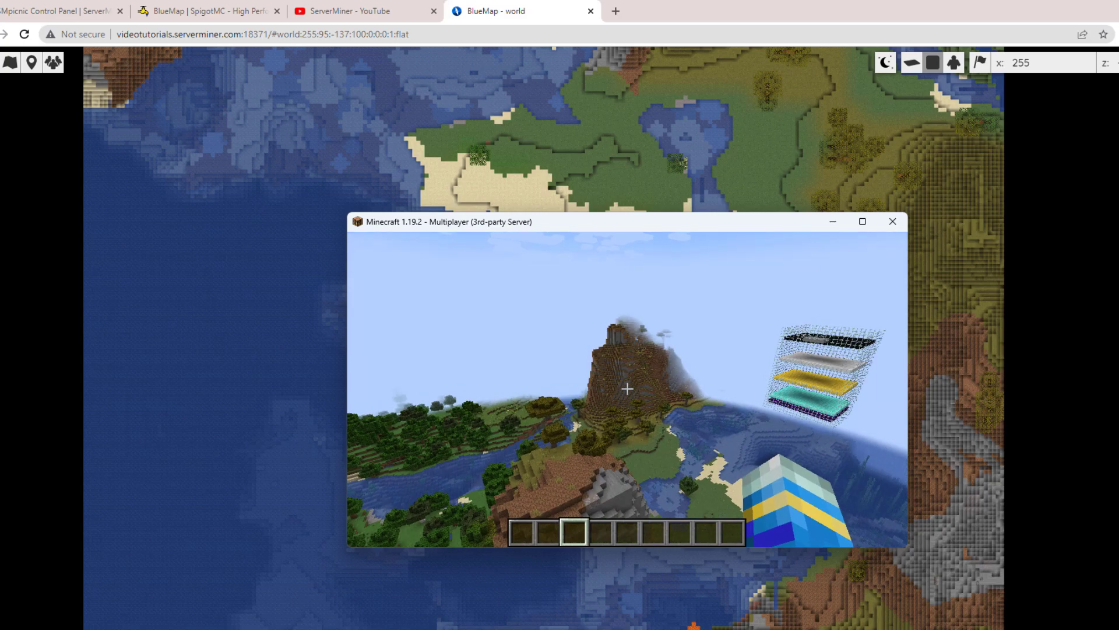
# - Return to the web map in the browser and examine the rendered area around the player marker in flat view
pyautogui.press('t')
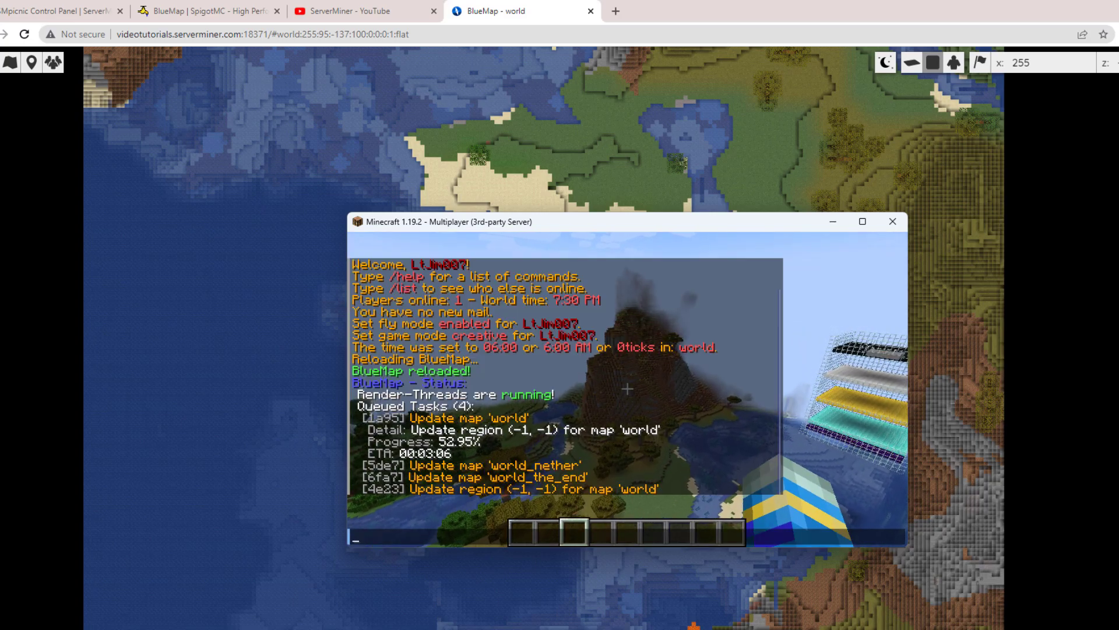
pyautogui.click(726, 148)
pyautogui.moveTo(906, 327); pyautogui.dragTo(609, 351)
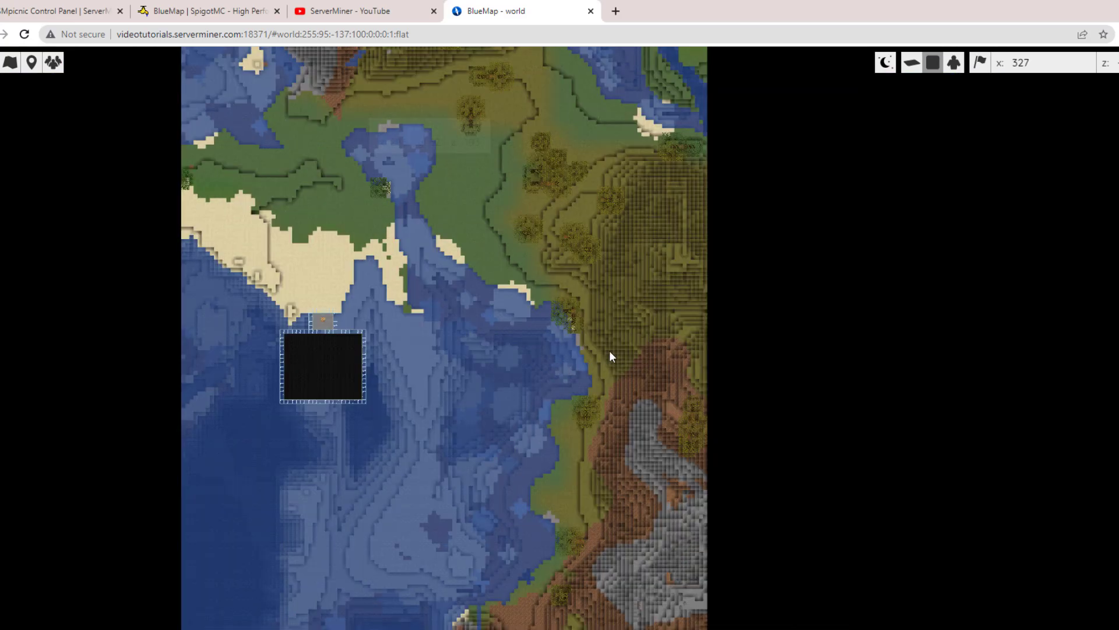
pyautogui.scroll(-5, 621, 337)
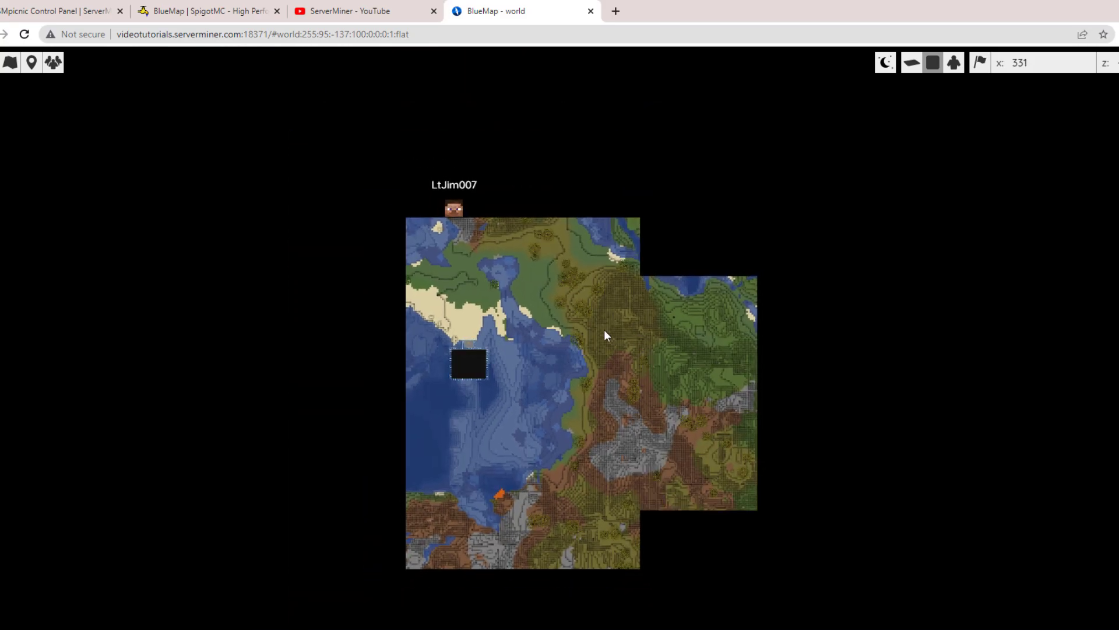
pyautogui.scroll(5, 579, 382)
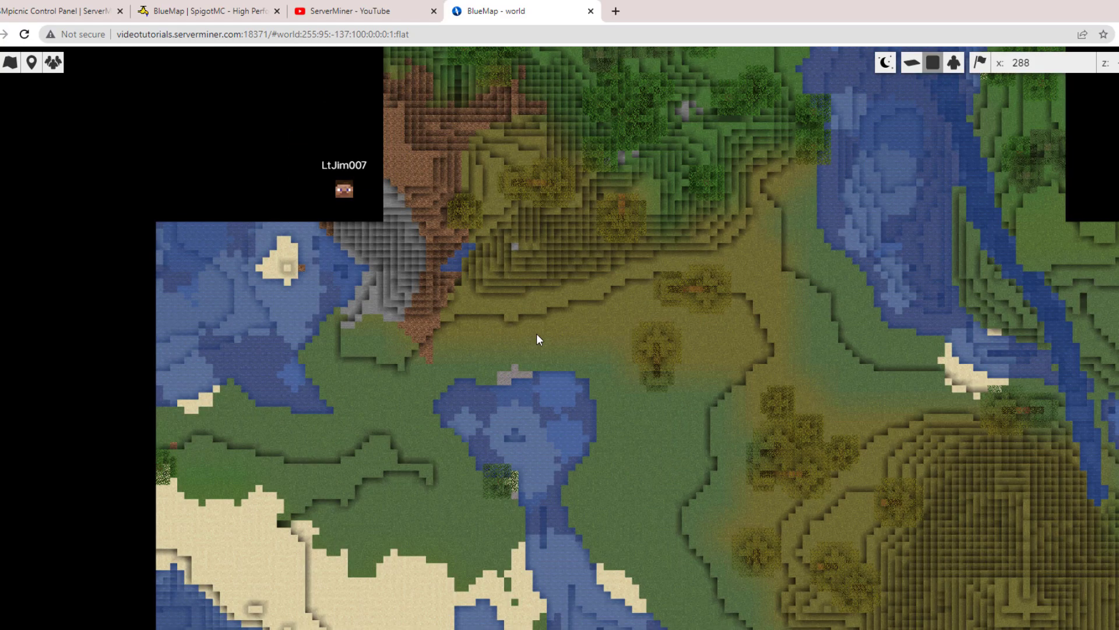
pyautogui.moveTo(536, 339); pyautogui.dragTo(648, 390)
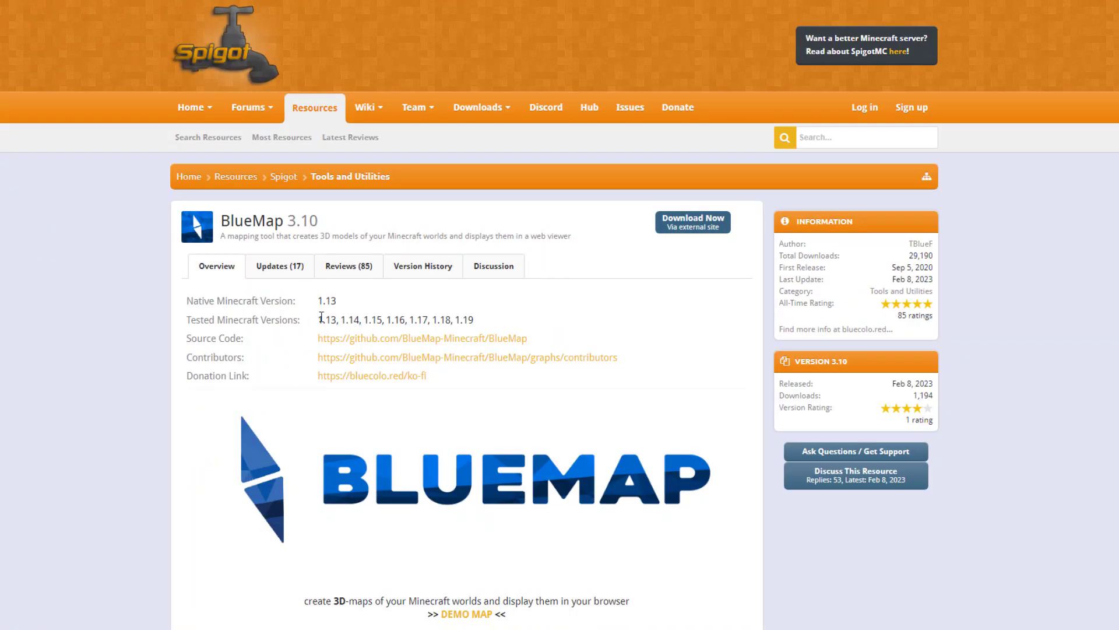
# - Read through the BlueMap plugin's description on its SpigotMC resource page
pyautogui.scroll(-5, 461, 323)
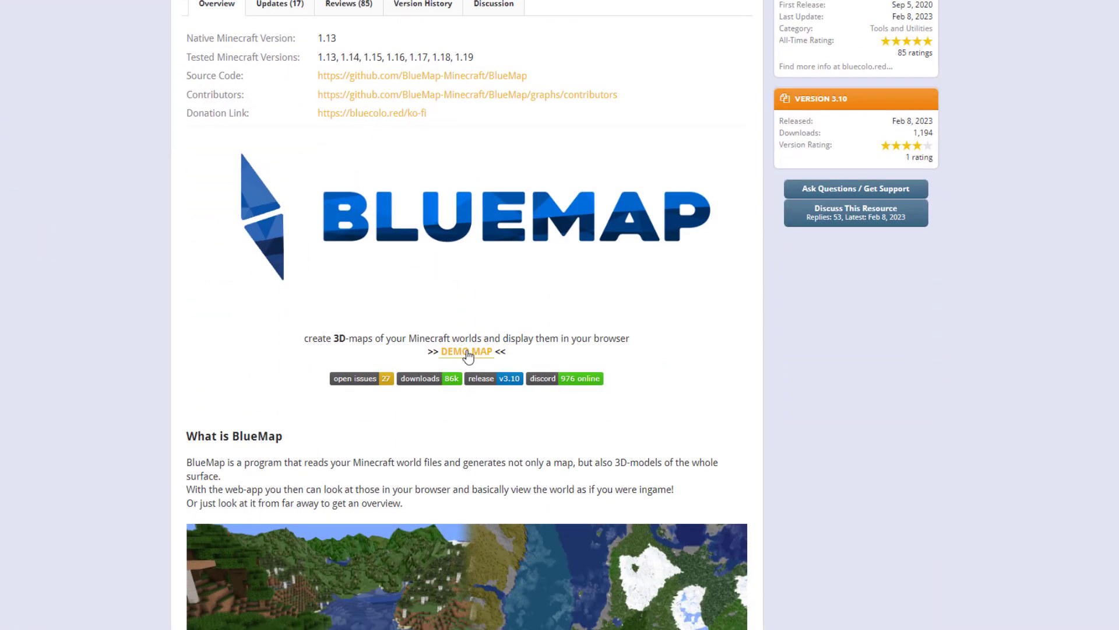
pyautogui.scroll(-6, 470, 361)
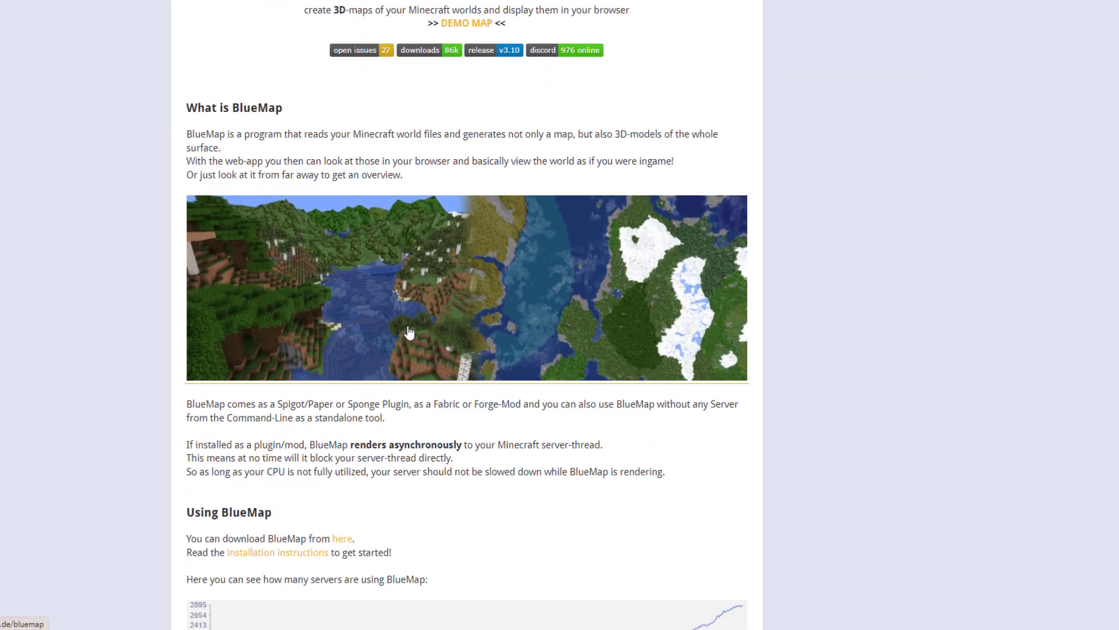
pyautogui.scroll(-2, 411, 334)
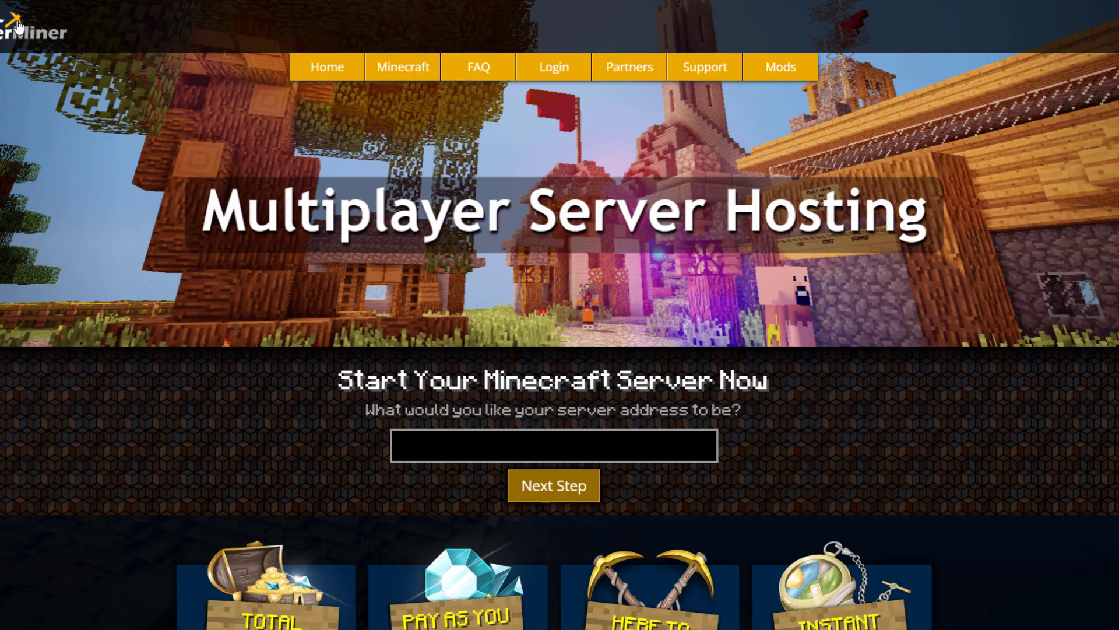